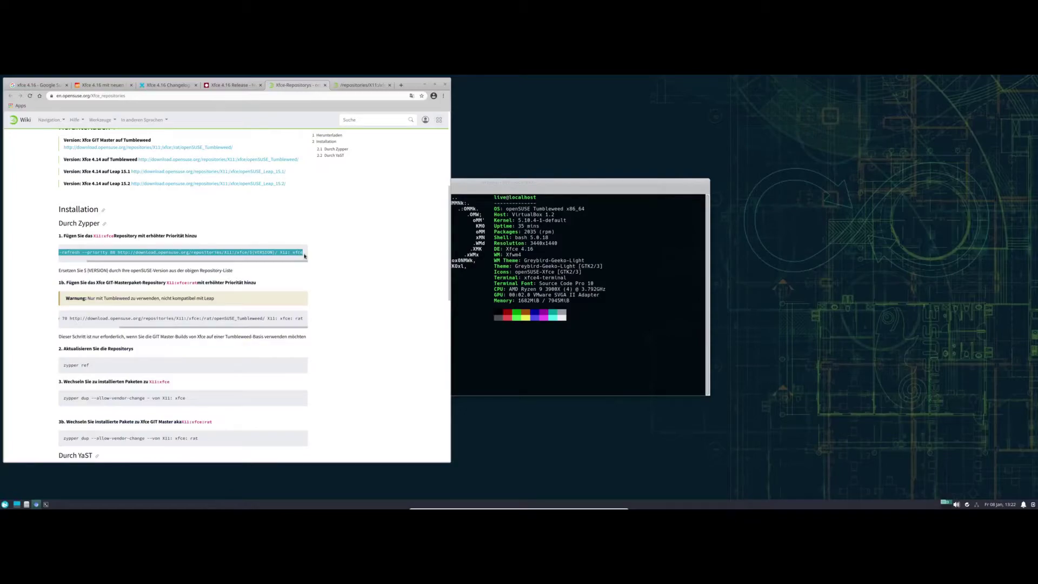
pyautogui.rightClick(284, 254)
pyautogui.click(303, 256)
pyautogui.click(492, 358)
pyautogui.rightClick(408, 349)
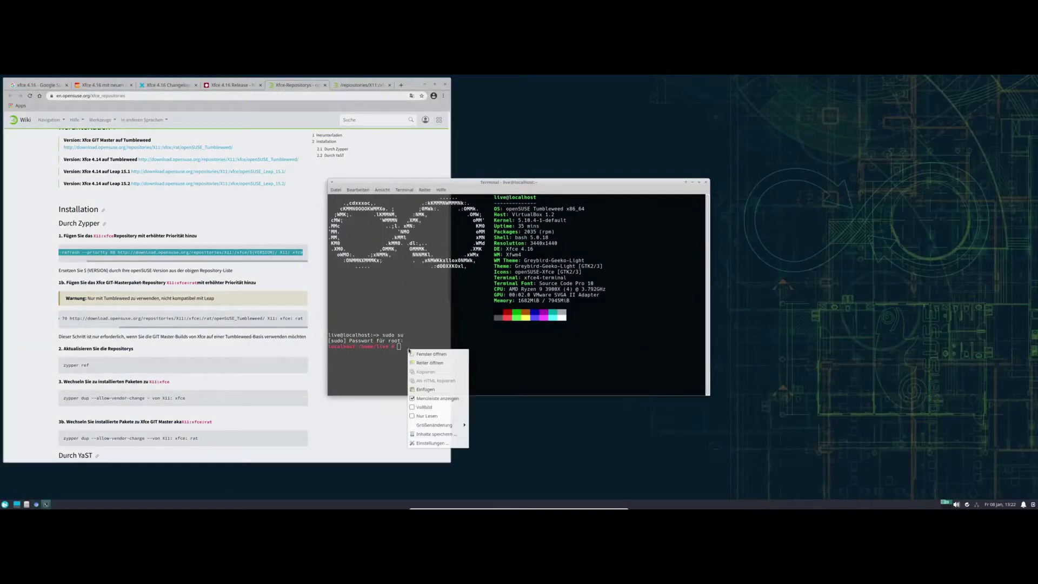
pyautogui.click(434, 390)
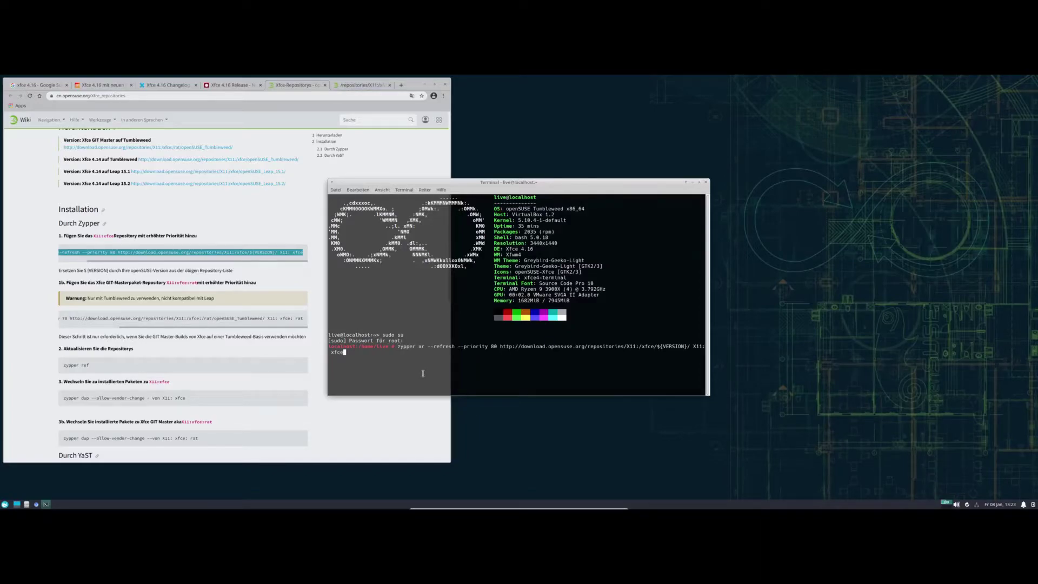
pyautogui.hotkey('ctrl', 'u')
# Step: Copy the "zypper ref" command from the wiki's repository update section and run it in the root terminal
pyautogui.click(94, 366)
pyautogui.moveTo(89, 366); pyautogui.dragTo(59, 366)
pyautogui.rightClick(87, 370)
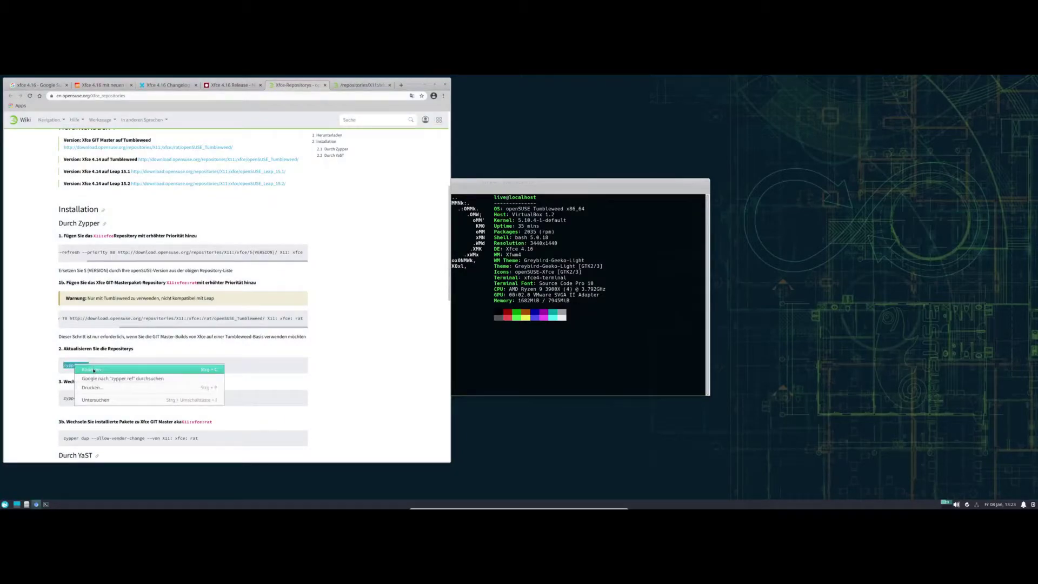
pyautogui.click(86, 369)
pyautogui.click(481, 368)
pyautogui.rightClick(422, 350)
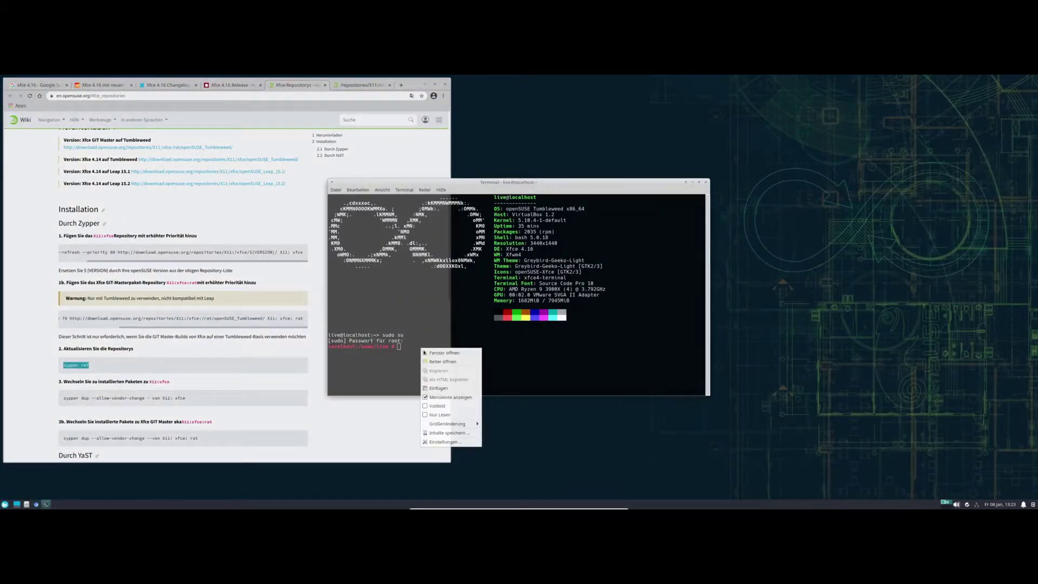
pyautogui.click(444, 393)
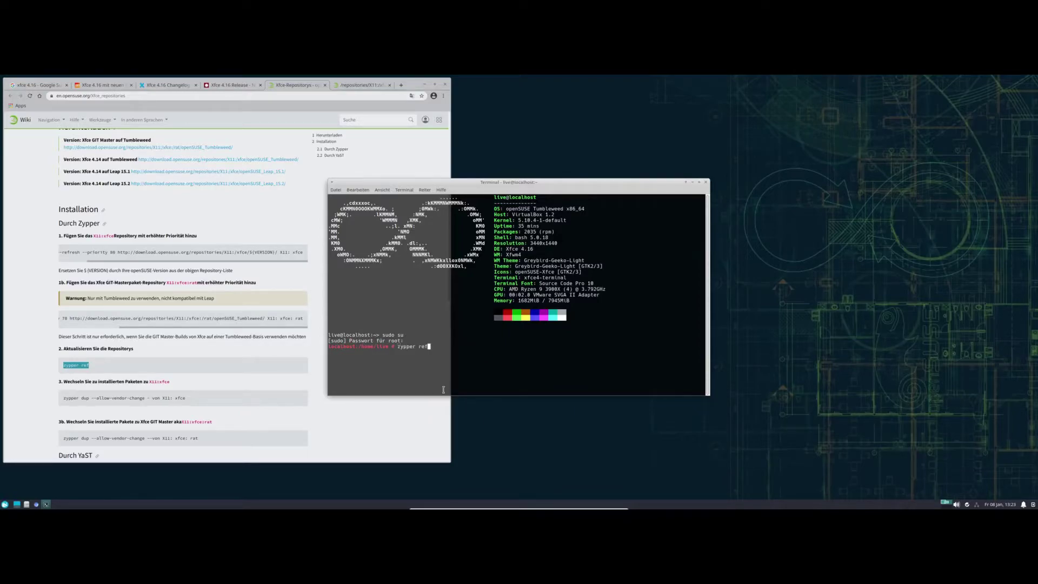
pyautogui.press('Return')
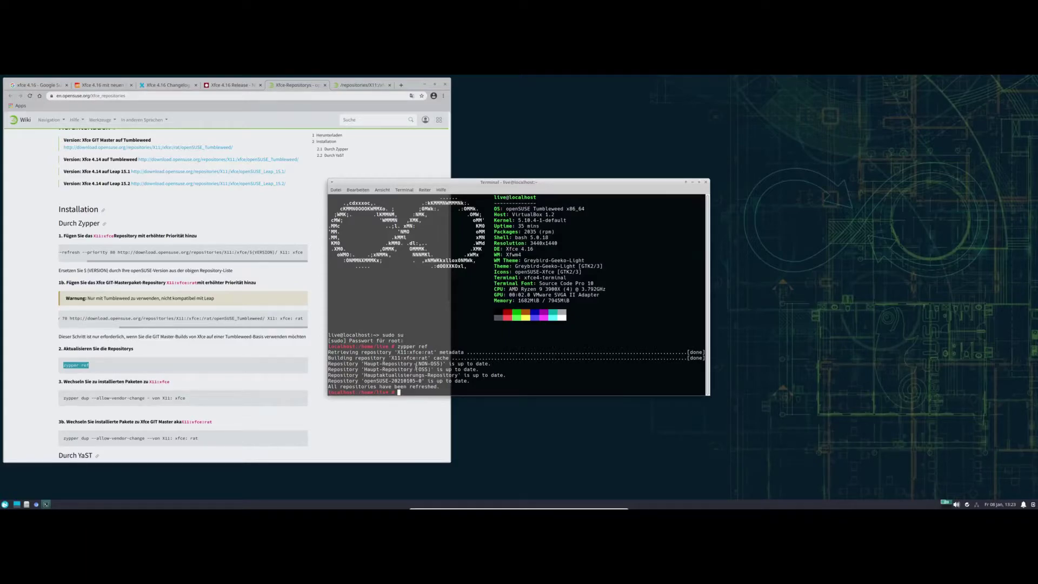
# Step: Look over the wiki's remaining Zypper and YaST instructions and minimise the browser and terminal windows to clear the desktop
pyautogui.click(207, 366)
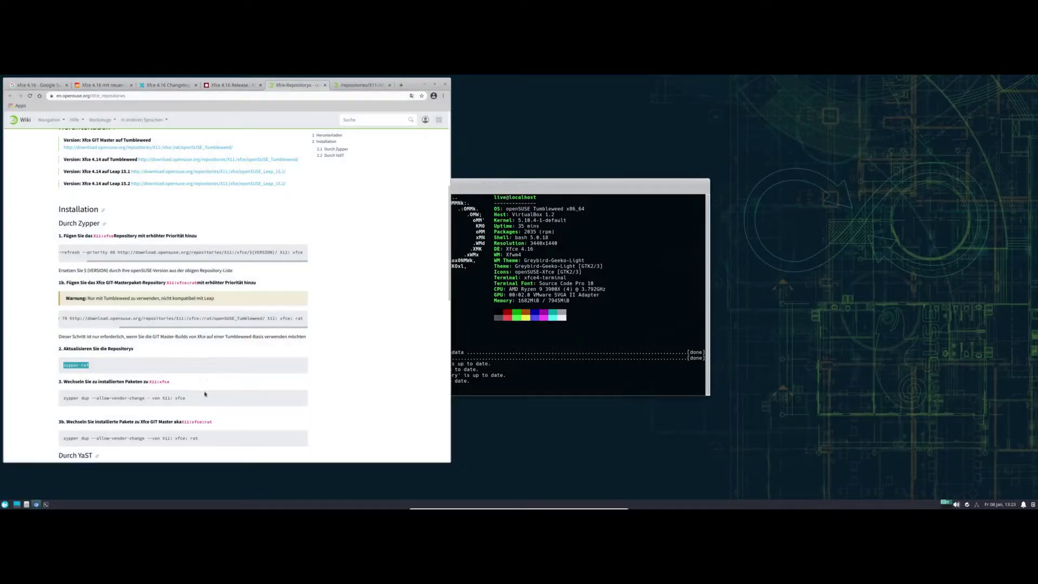
pyautogui.click(330, 392)
pyautogui.moveTo(450, 204); pyautogui.dragTo(447, 250)
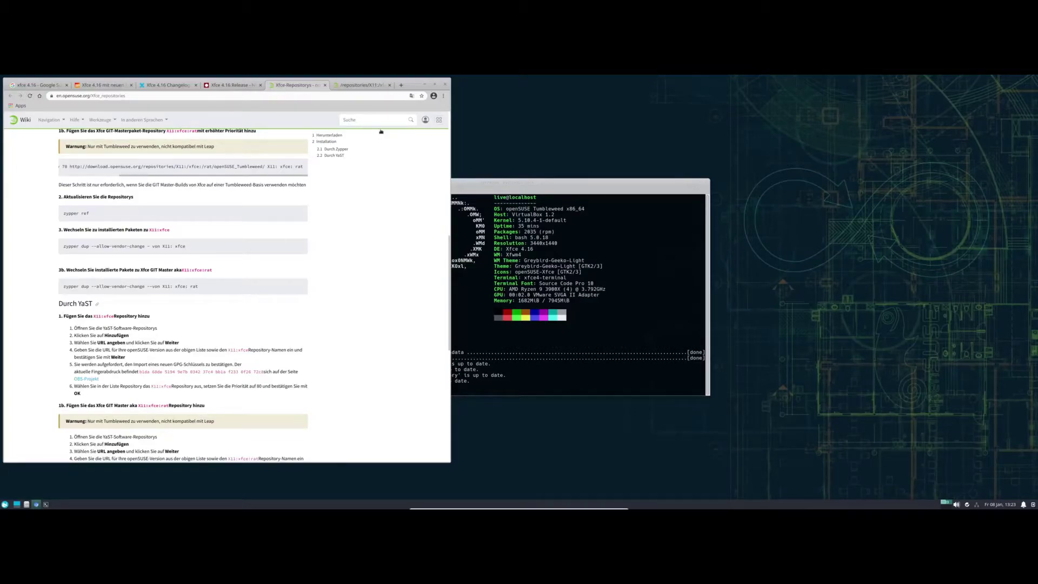
pyautogui.click(424, 85)
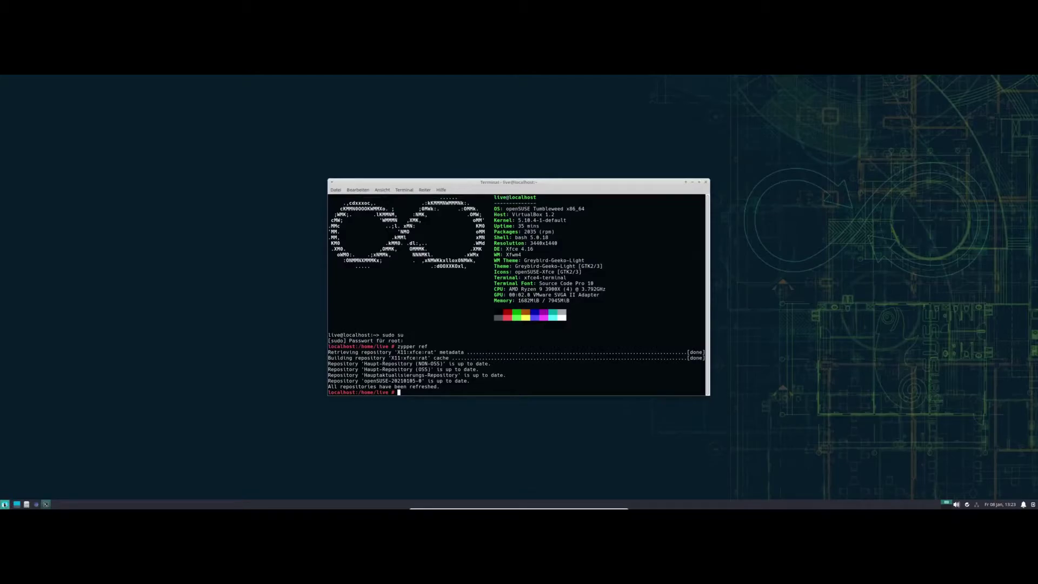
pyautogui.click(4, 504)
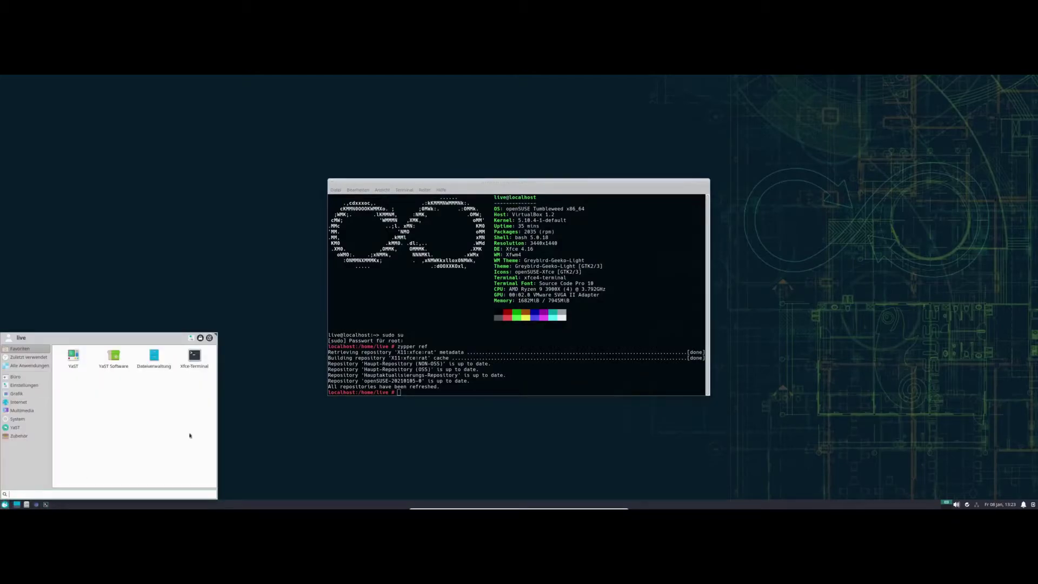
pyautogui.click(686, 183)
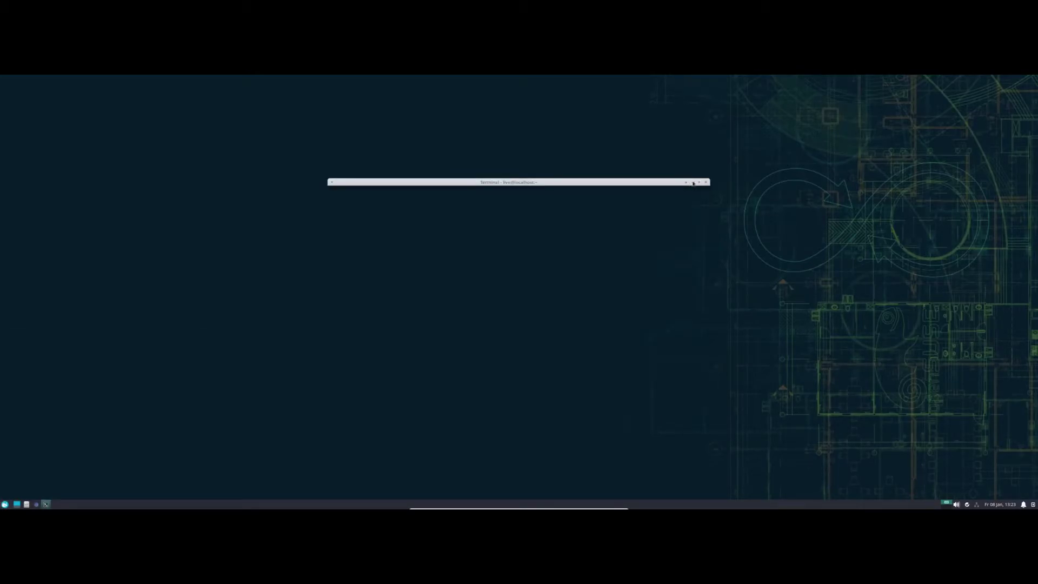
pyautogui.click(693, 183)
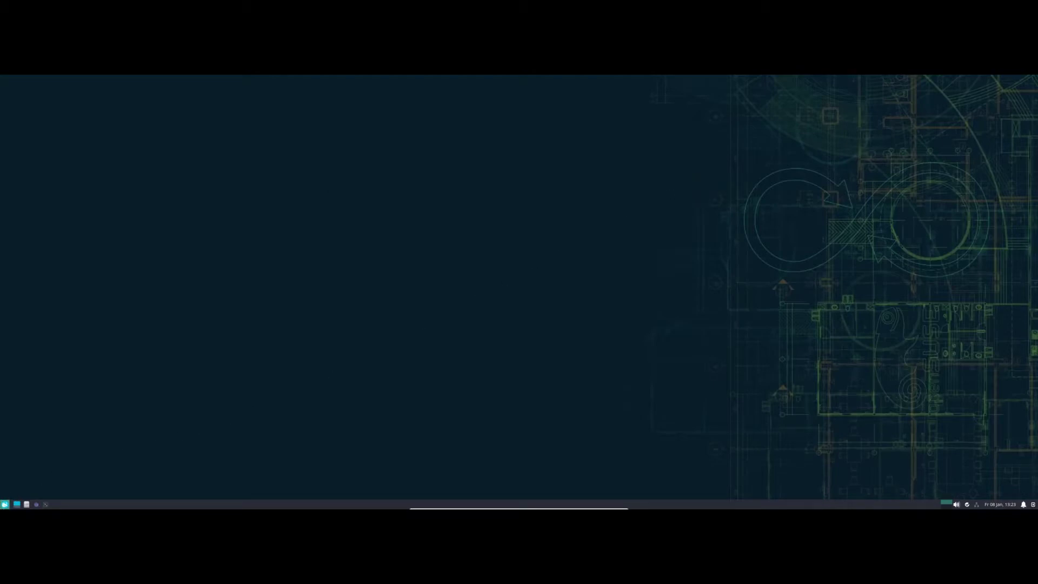
# Step: Open the Xfce settings manager and move its window to the middle of the desktop
pyautogui.click(5, 504)
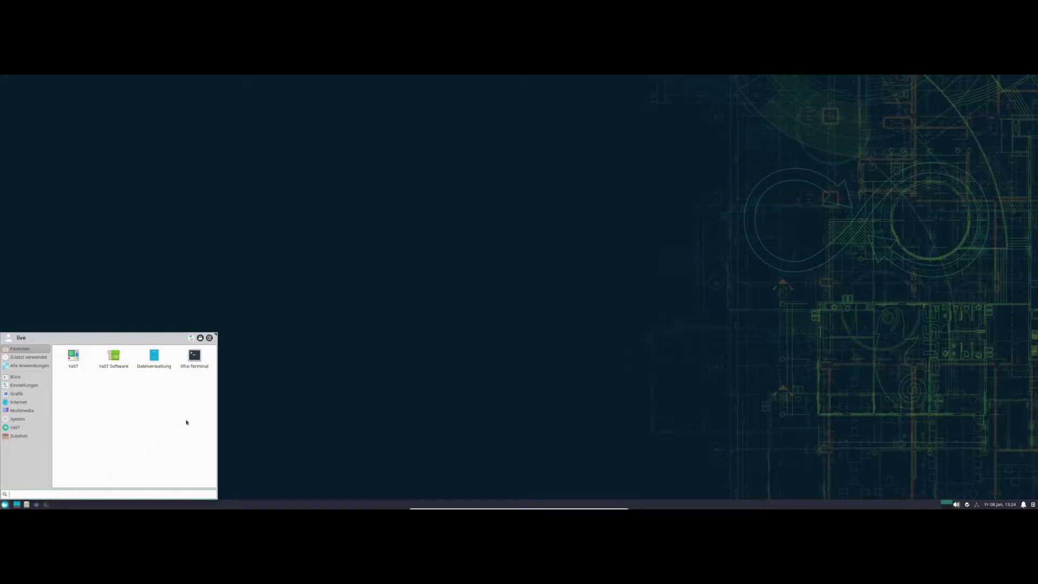
pyautogui.click(191, 338)
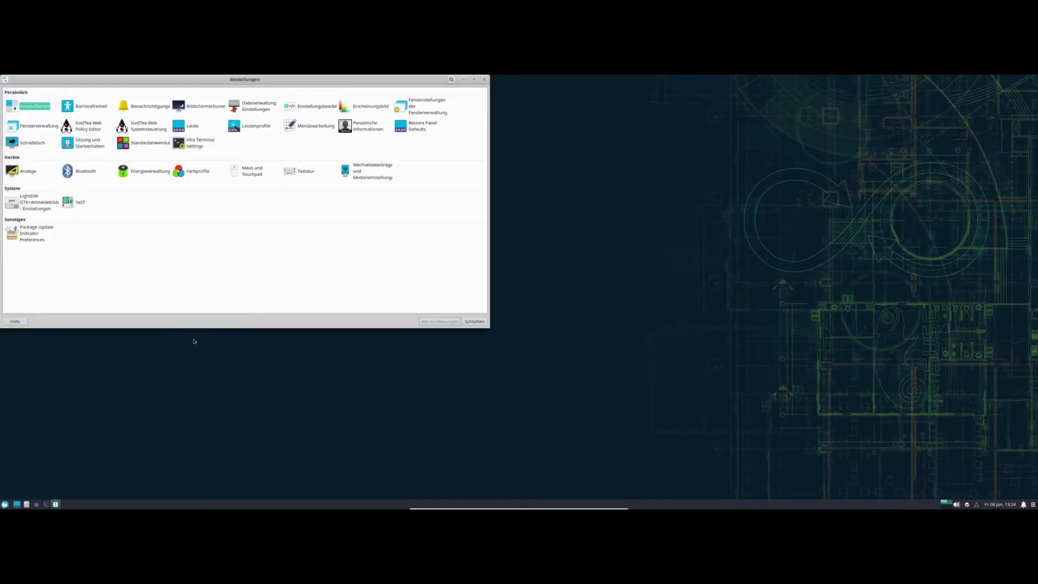
pyautogui.moveTo(323, 80); pyautogui.dragTo(594, 114)
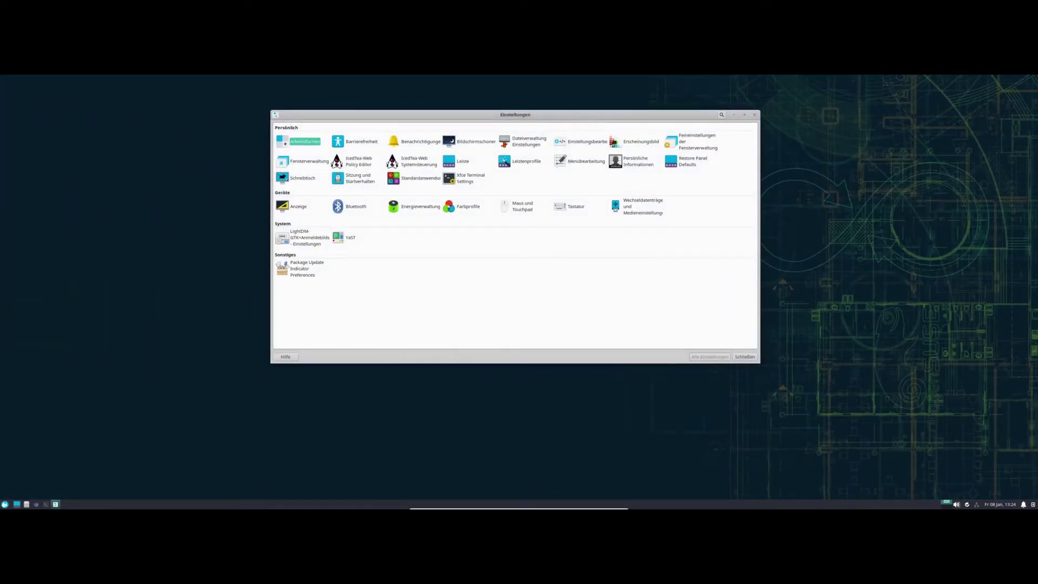
# Step: Set the snowy mountain photo from the Bilder folder as the desktop wallpaper and close the desktop settings
pyautogui.rightClick(157, 282)
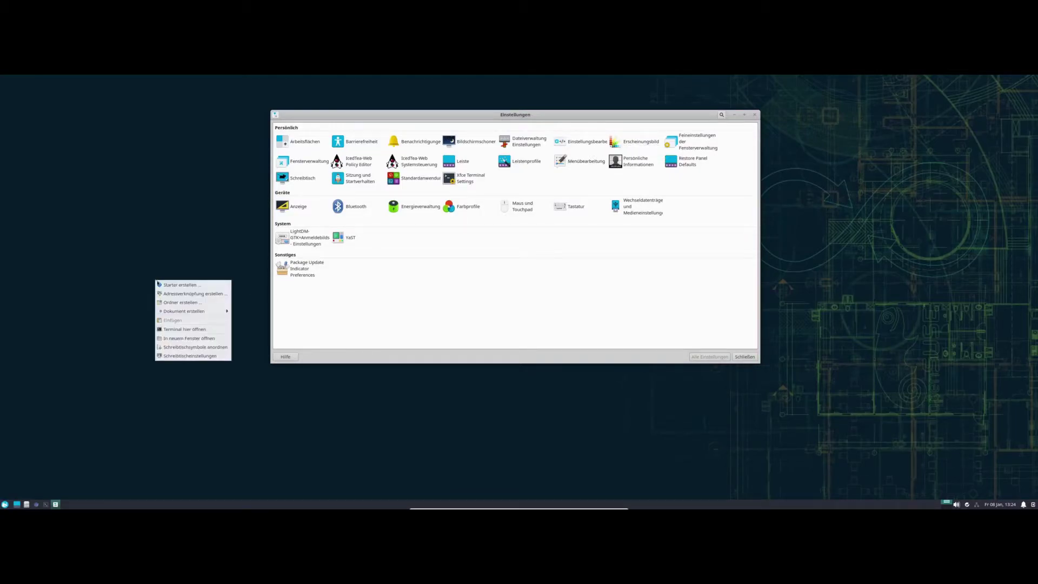
pyautogui.click(177, 357)
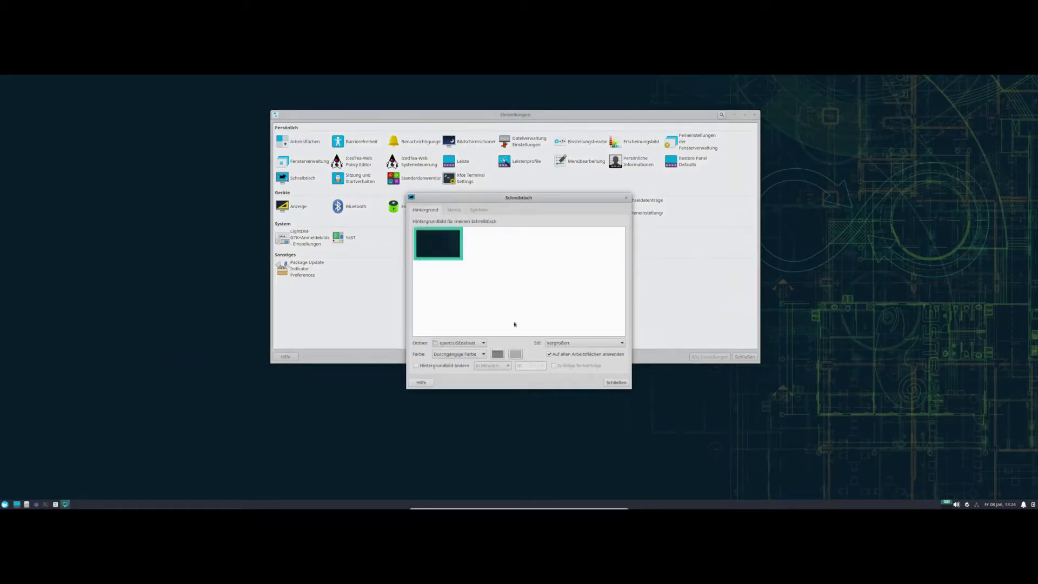
pyautogui.click(453, 344)
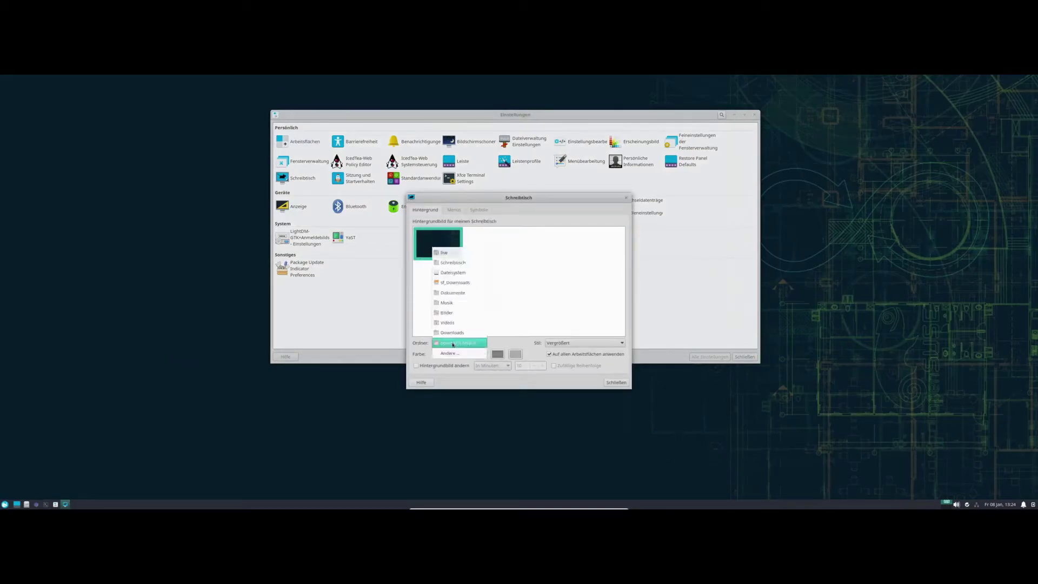
pyautogui.click(450, 353)
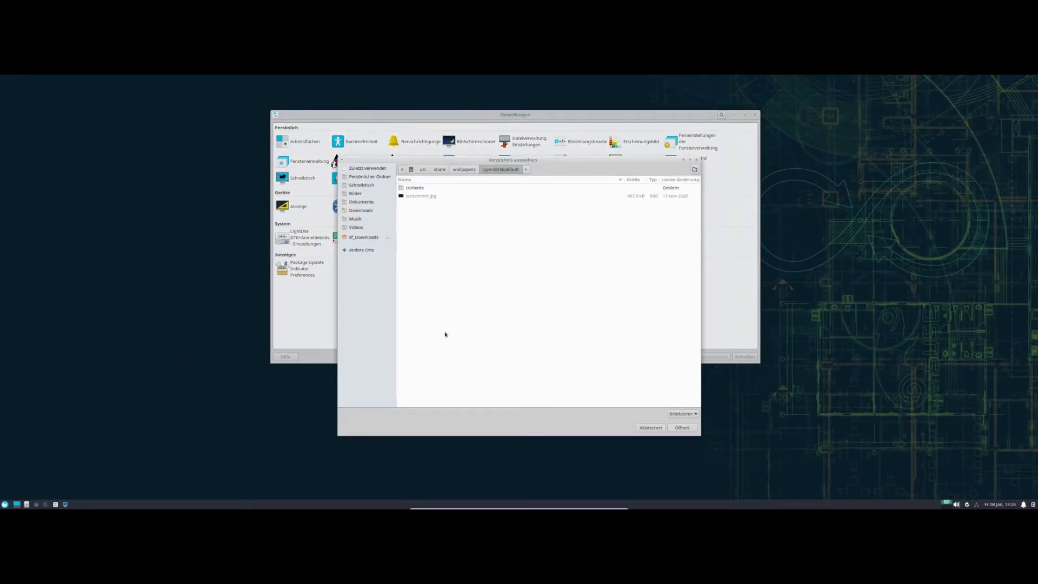
pyautogui.click(364, 194)
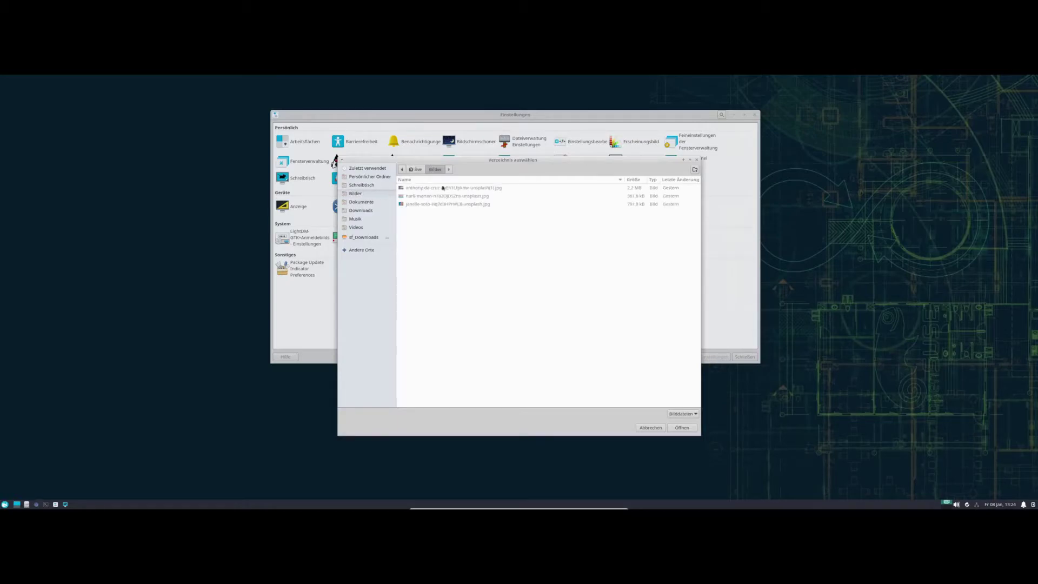
pyautogui.click(686, 428)
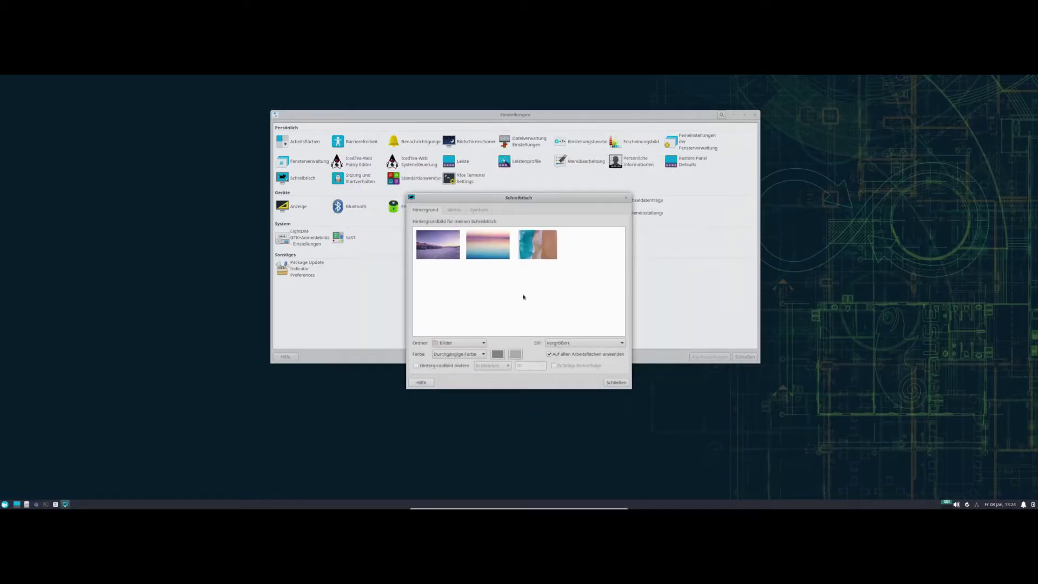
pyautogui.click(452, 248)
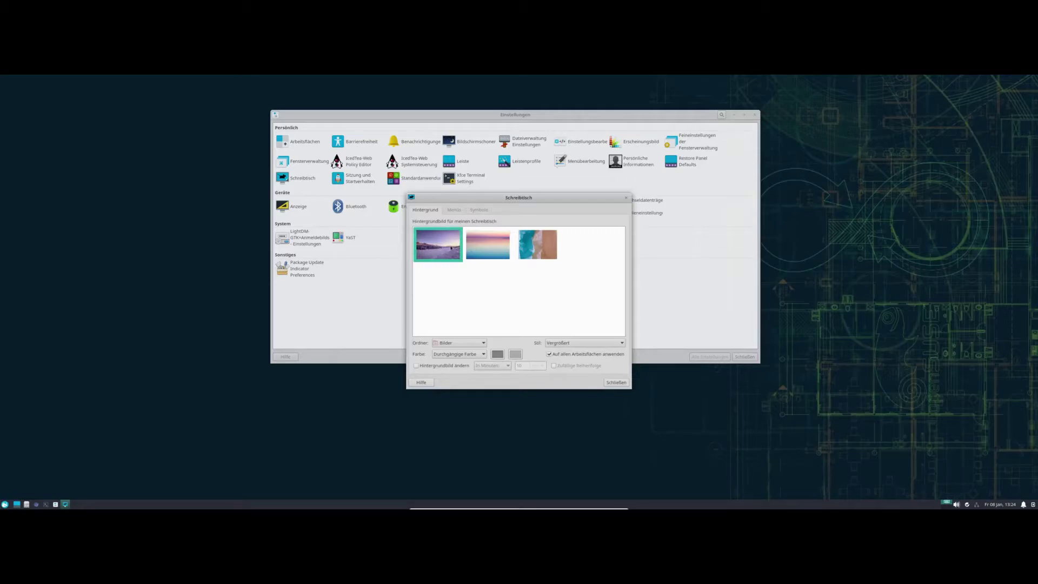
pyautogui.click(622, 382)
# Step: In the appearance settings, set the interface style to Qogir-win and the icon theme to We10X
pyautogui.click(620, 144)
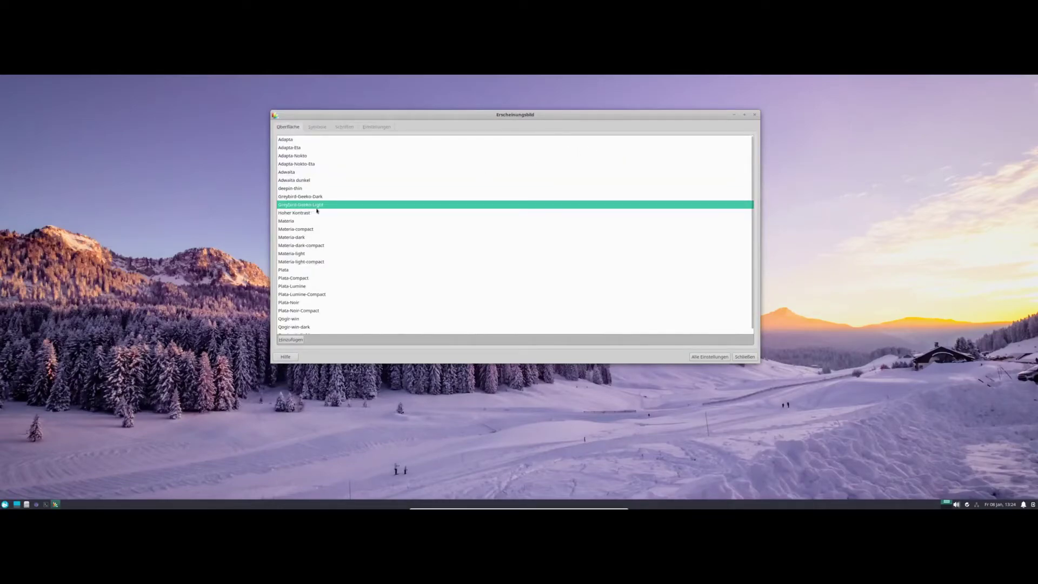
pyautogui.scroll(-1, 752, 166)
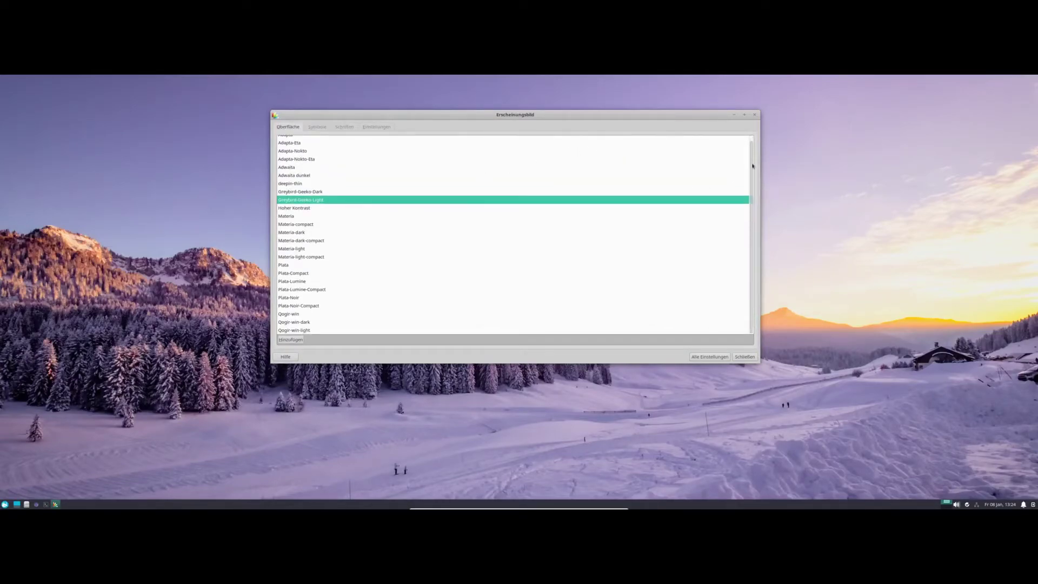
pyautogui.click(299, 315)
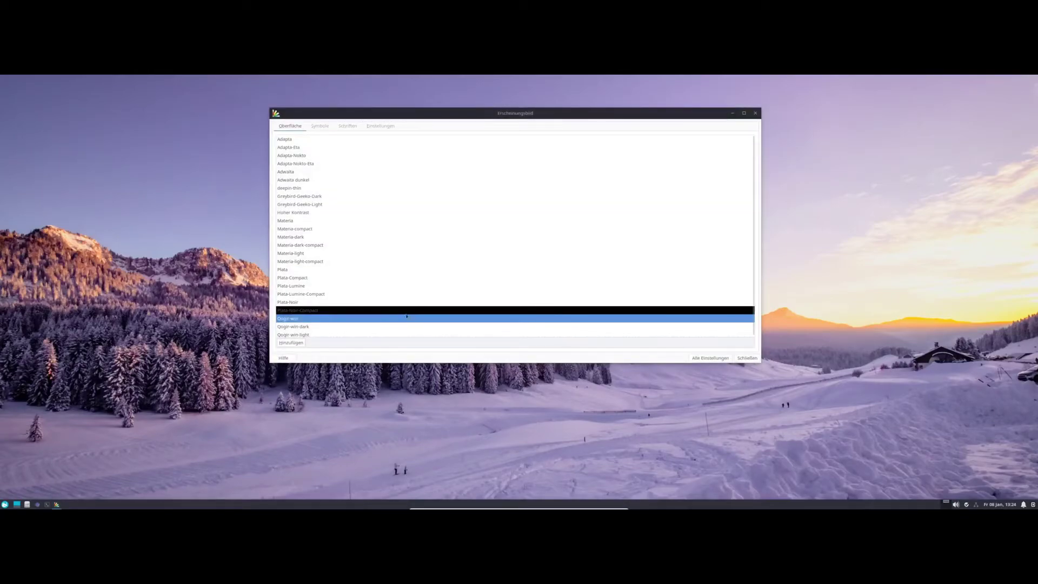
pyautogui.click(320, 125)
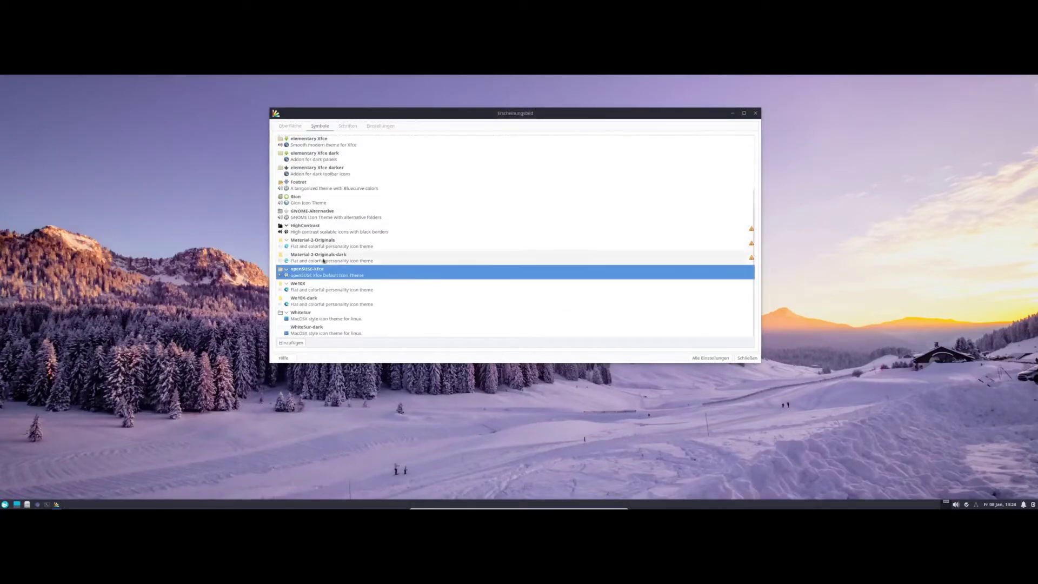
pyautogui.click(312, 290)
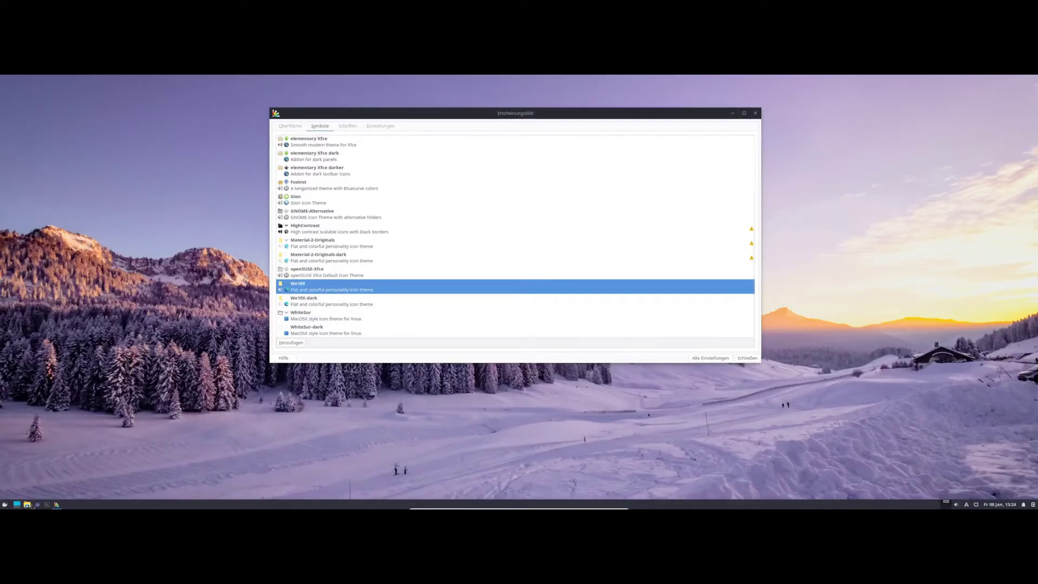
# Step: Open the home folder in the file manager and move its window to the side of the appearance settings
pyautogui.click(29, 505)
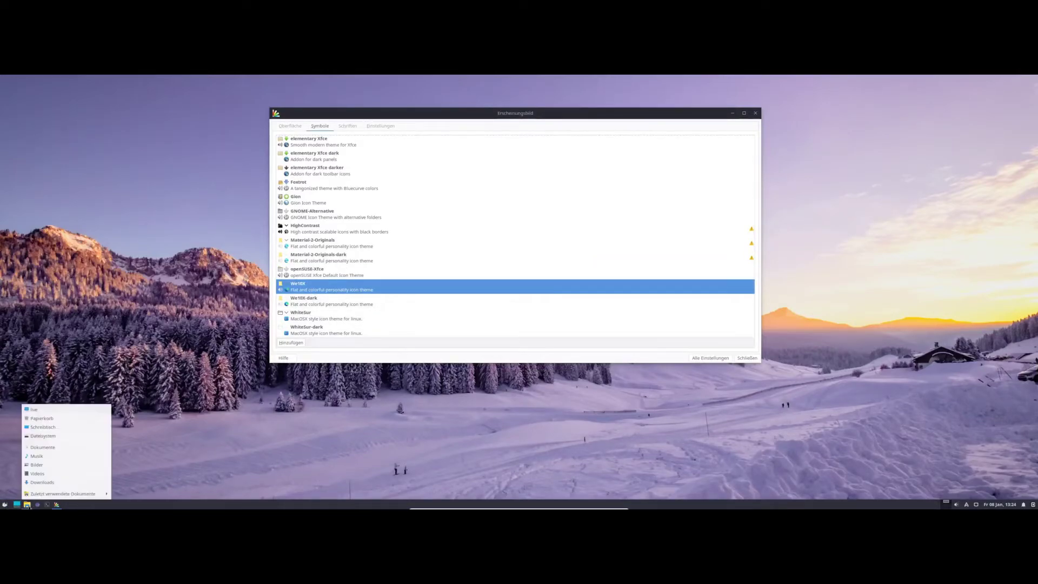
pyautogui.click(34, 410)
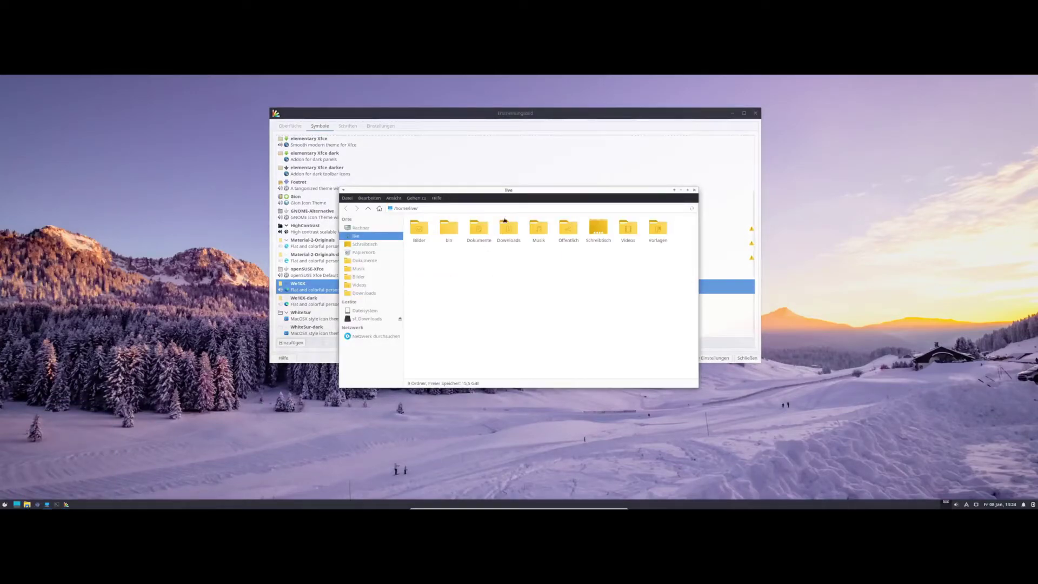
pyautogui.moveTo(487, 190); pyautogui.dragTo(766, 185)
# Step: Set the window manager theme to Qogir-win-light after trying deepin-thin, and arrange the settings and file manager windows side by side
pyautogui.click(526, 352)
pyautogui.click(697, 358)
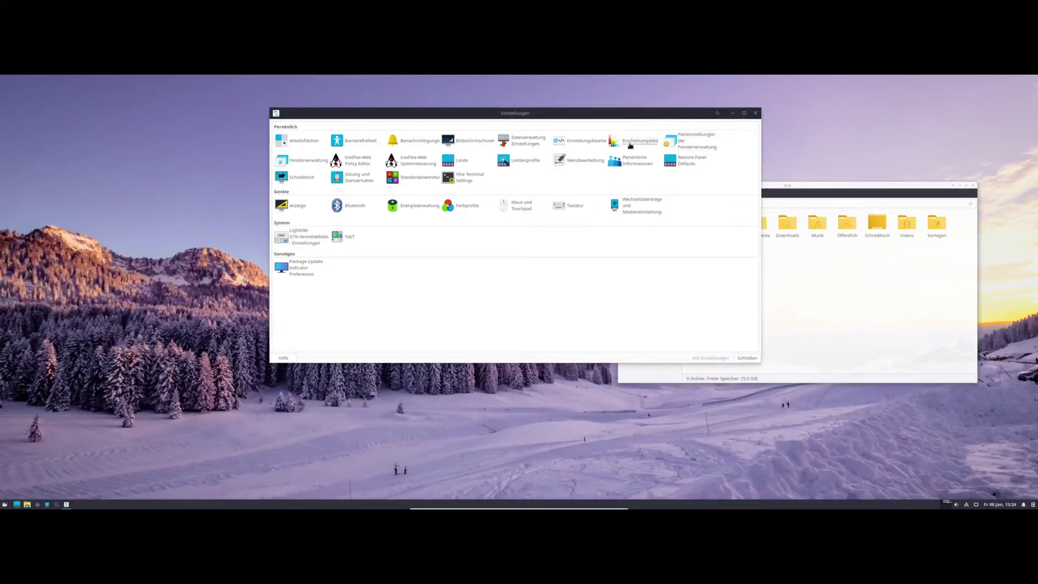
pyautogui.click(313, 161)
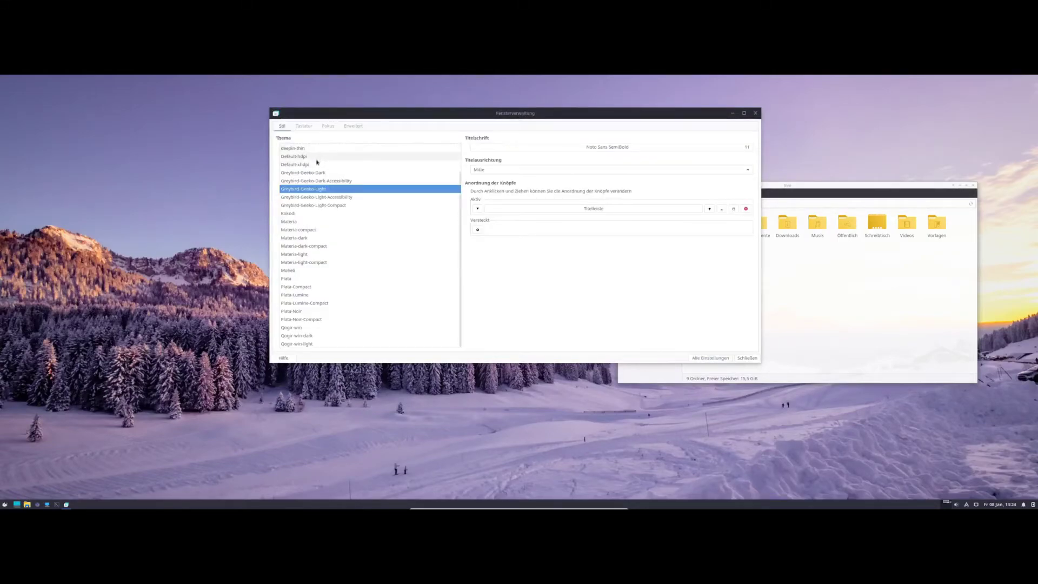
pyautogui.click(301, 148)
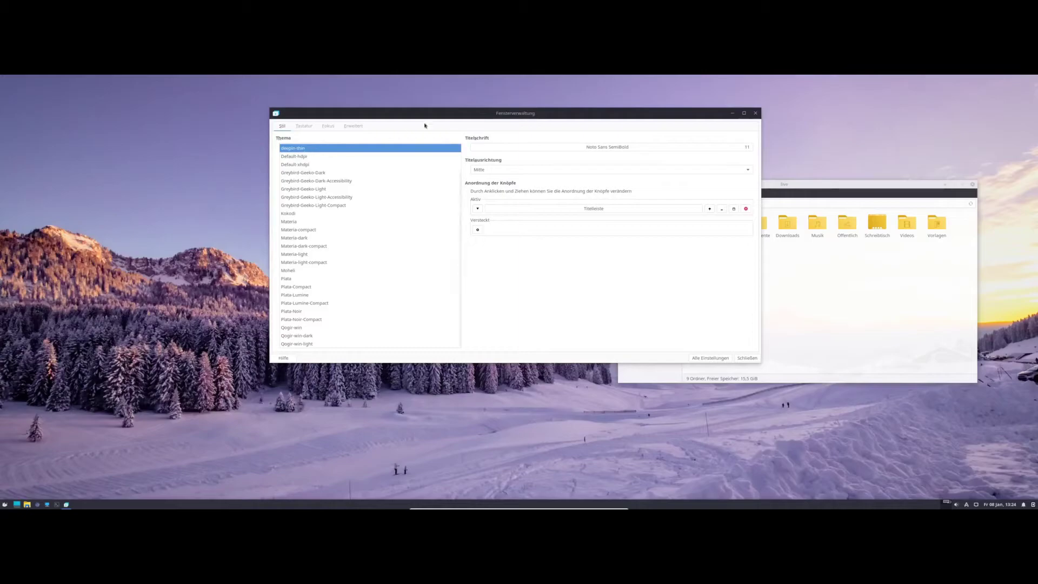
pyautogui.moveTo(499, 112); pyautogui.dragTo(292, 140)
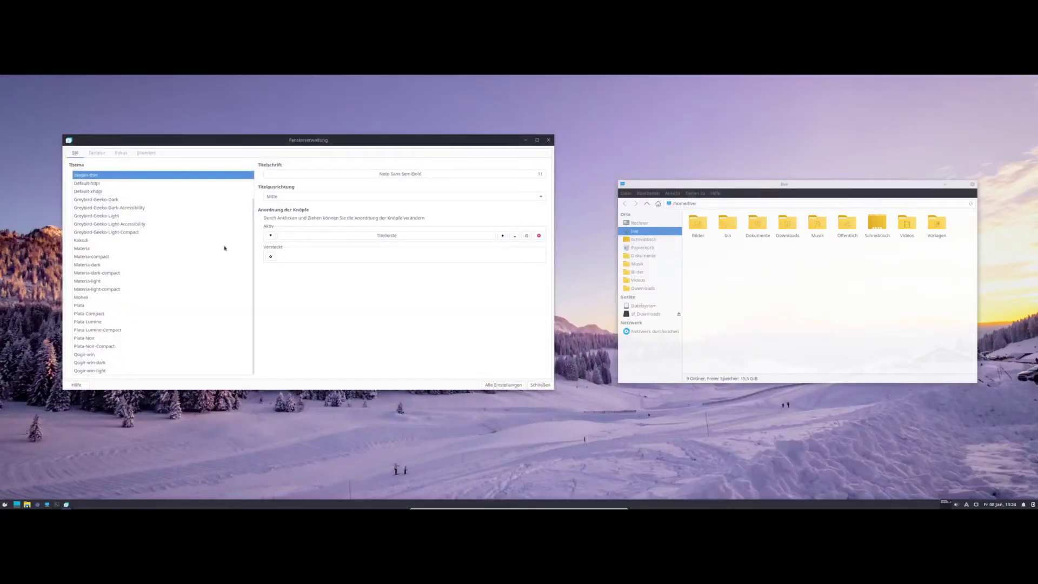
pyautogui.click(97, 371)
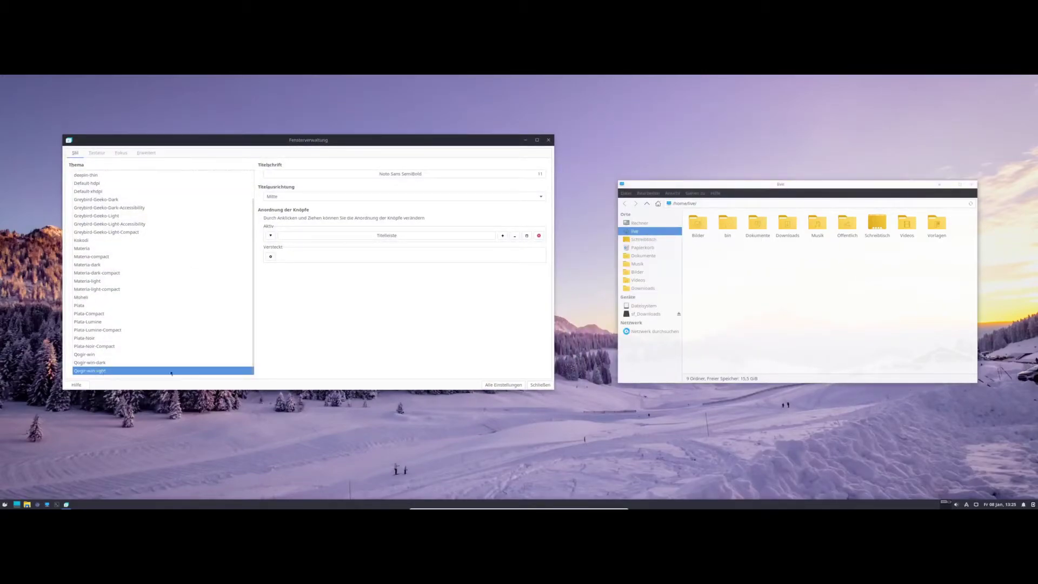
pyautogui.moveTo(848, 184); pyautogui.dragTo(792, 114)
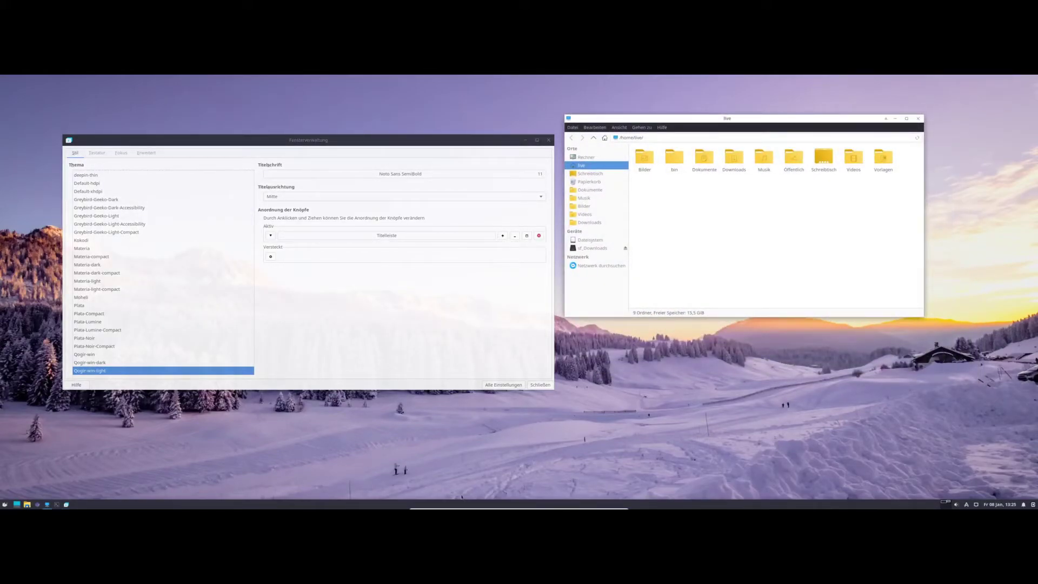
# Step: Open the display settings from the settings overview and choose custom scaling (Benutzerdefiniert) for Virtual1
pyautogui.moveTo(370, 504)
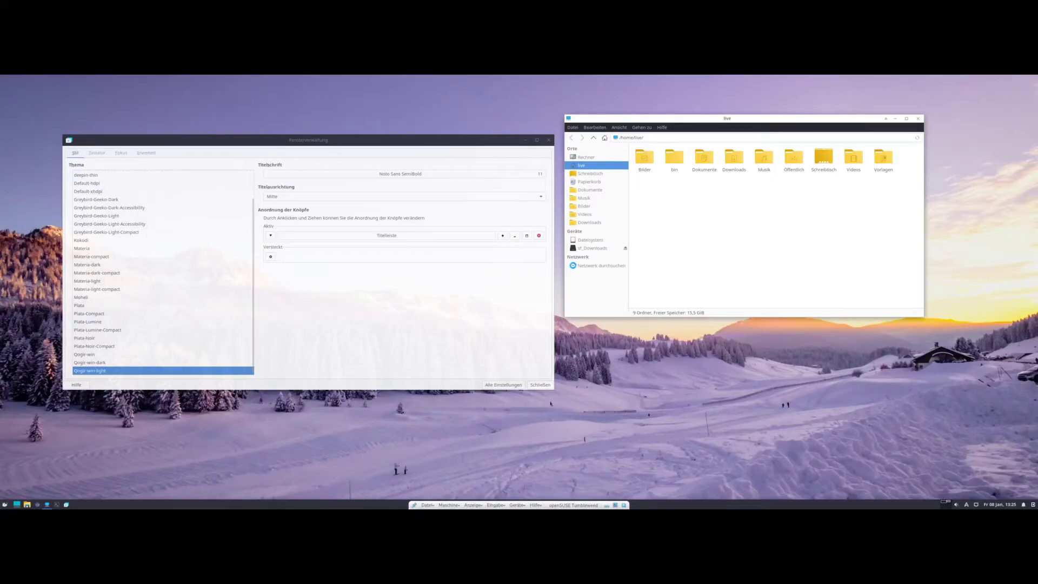
pyautogui.click(511, 385)
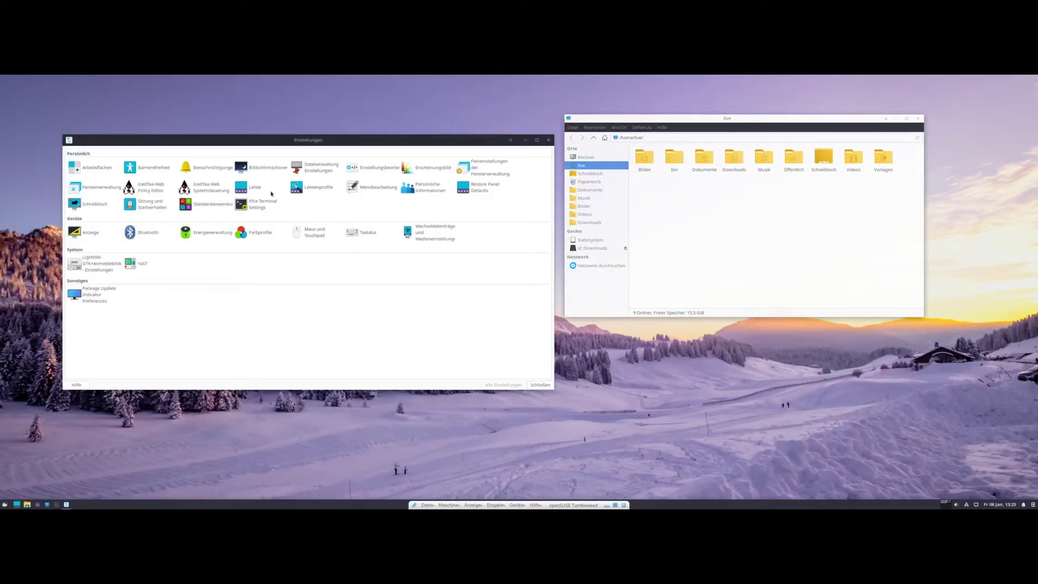
pyautogui.click(89, 234)
pyautogui.click(365, 189)
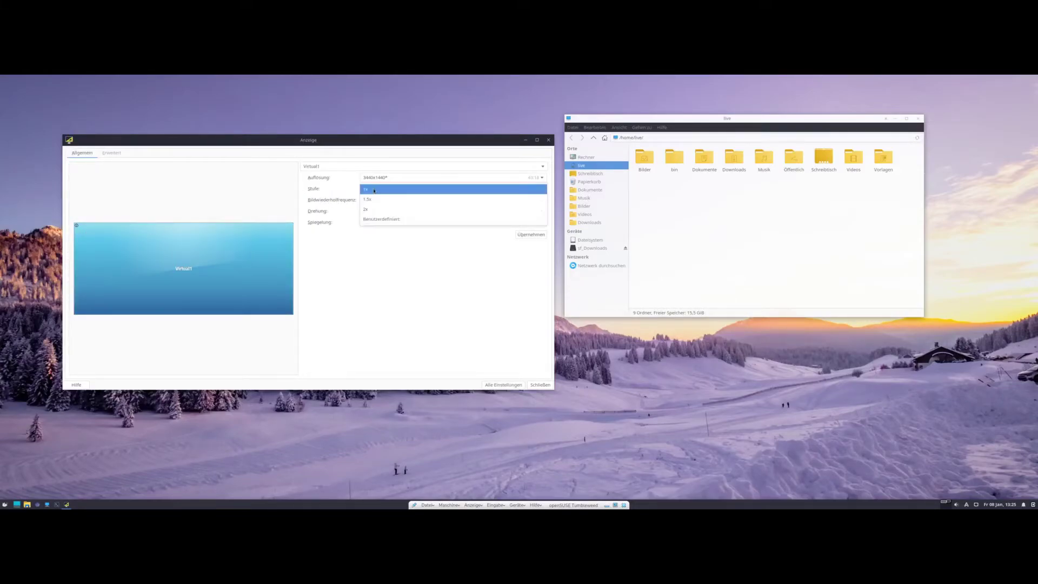
pyautogui.click(375, 220)
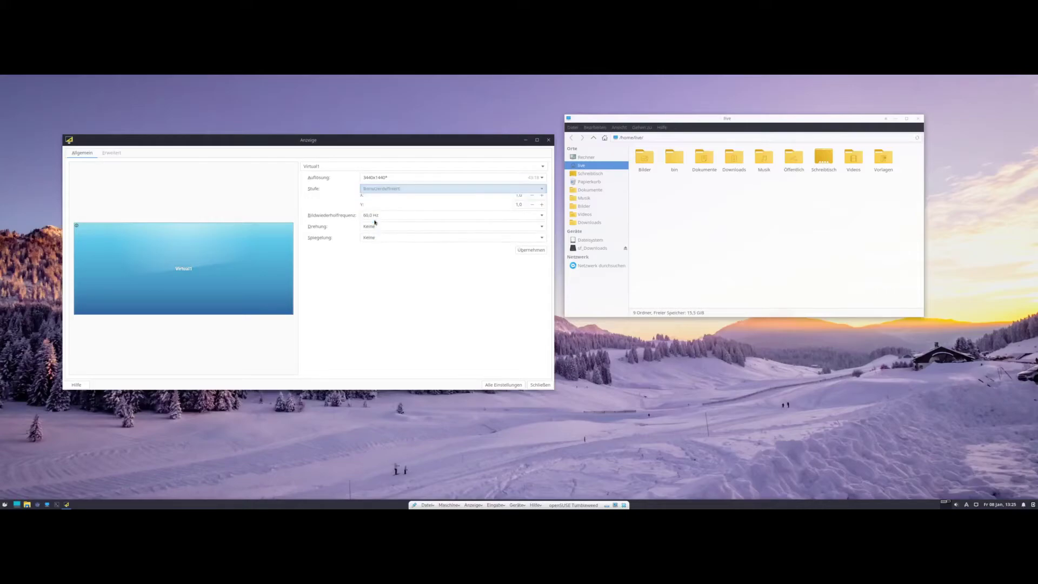
# Step: Try raising and lowering the custom scaling factors without applying them, and return to the settings overview
pyautogui.click(542, 199)
pyautogui.click(542, 200)
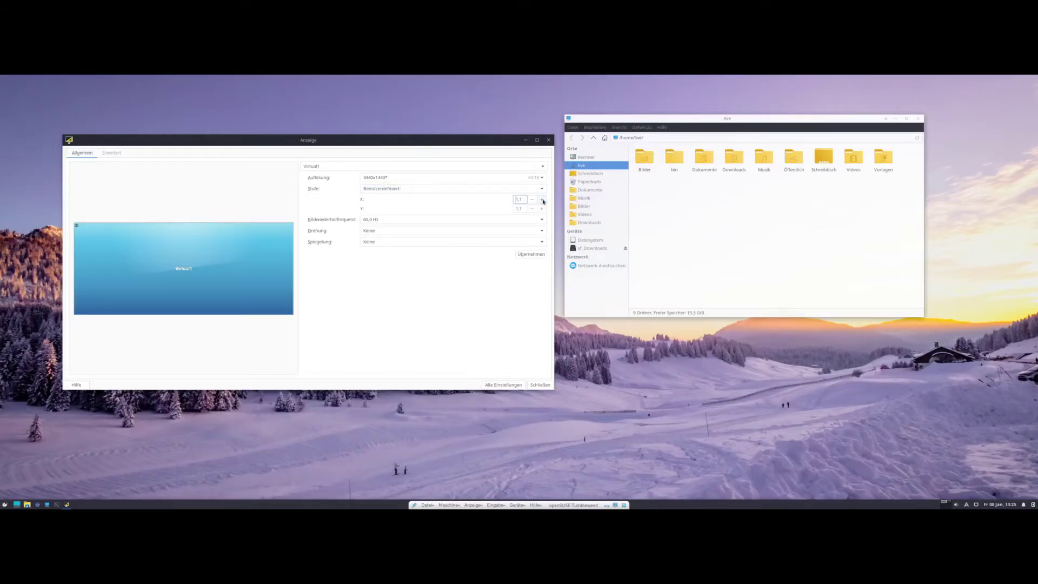
pyautogui.click(542, 200)
pyautogui.click(543, 200)
pyautogui.click(532, 210)
pyautogui.click(532, 210)
pyautogui.click(532, 210)
pyautogui.click(533, 210)
pyautogui.click(496, 385)
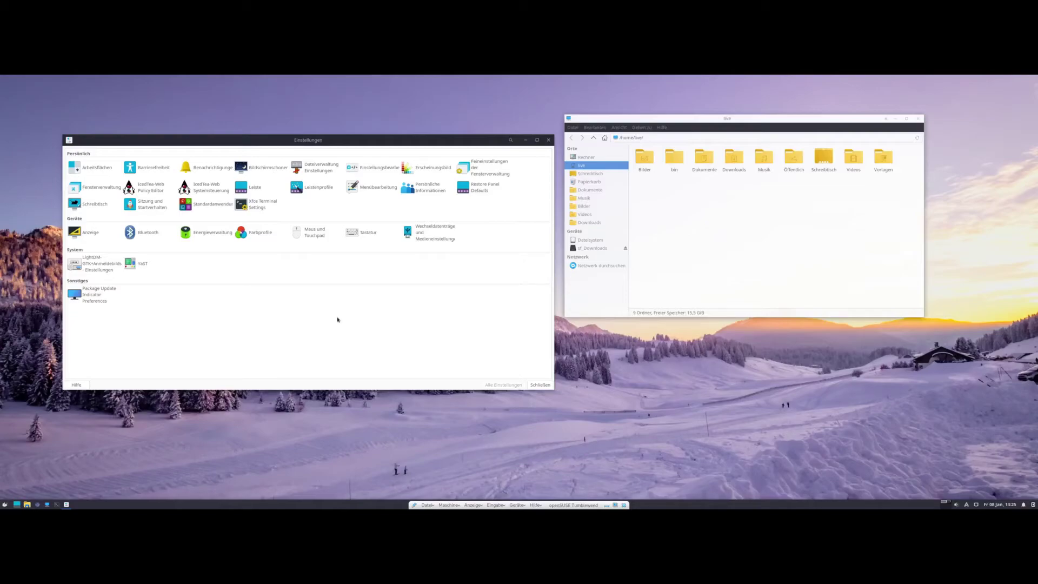
# Step: Check the application menu briefly, close it, and open the panel preferences (Leisteneinstellungen) for the desktop panel
pyautogui.click(4, 505)
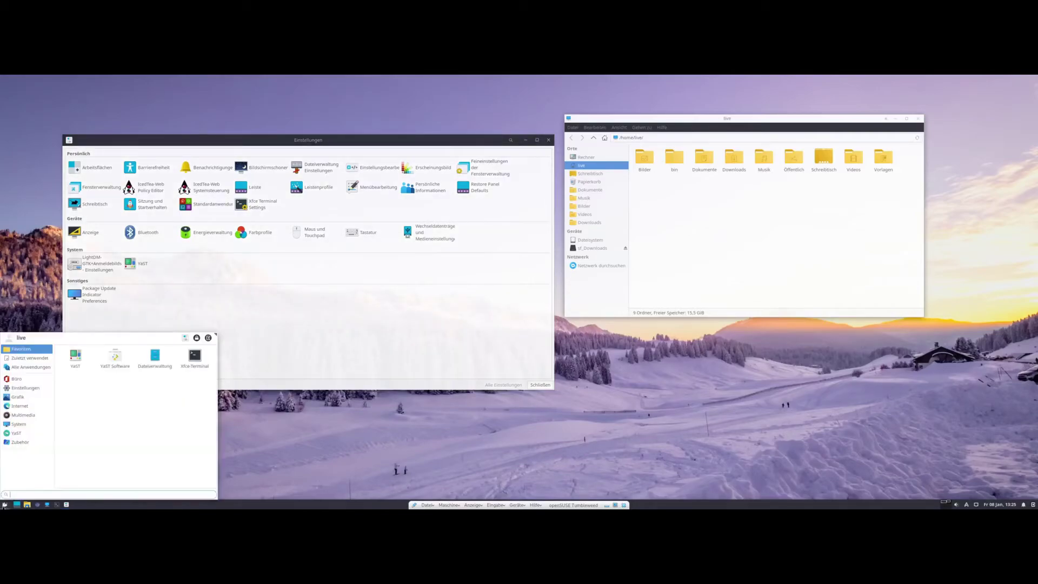
pyautogui.click(3, 505)
pyautogui.rightClick(283, 506)
pyautogui.click(283, 506)
pyautogui.rightClick(283, 506)
pyautogui.moveTo(315, 496)
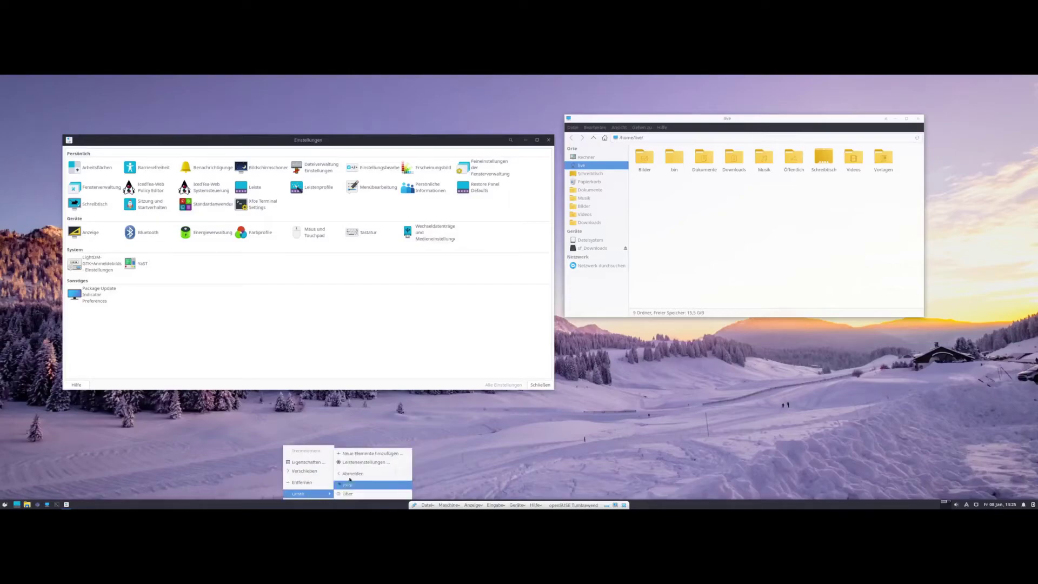
pyautogui.click(356, 464)
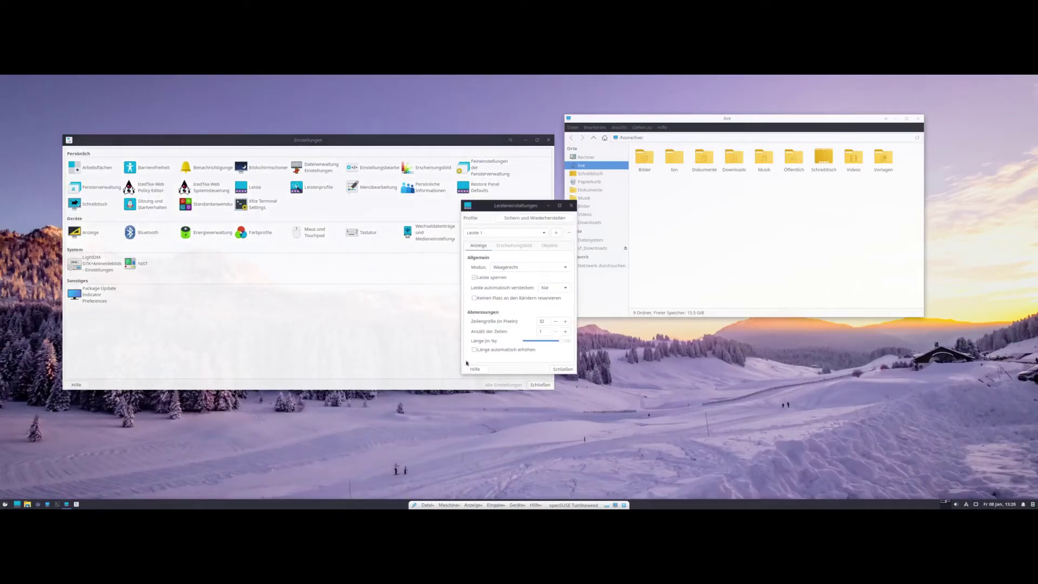
# Step: Unlock Leiste 1, move it to the desktop's top edge, lock it and shorten it to less than half the screen width
pyautogui.click(482, 276)
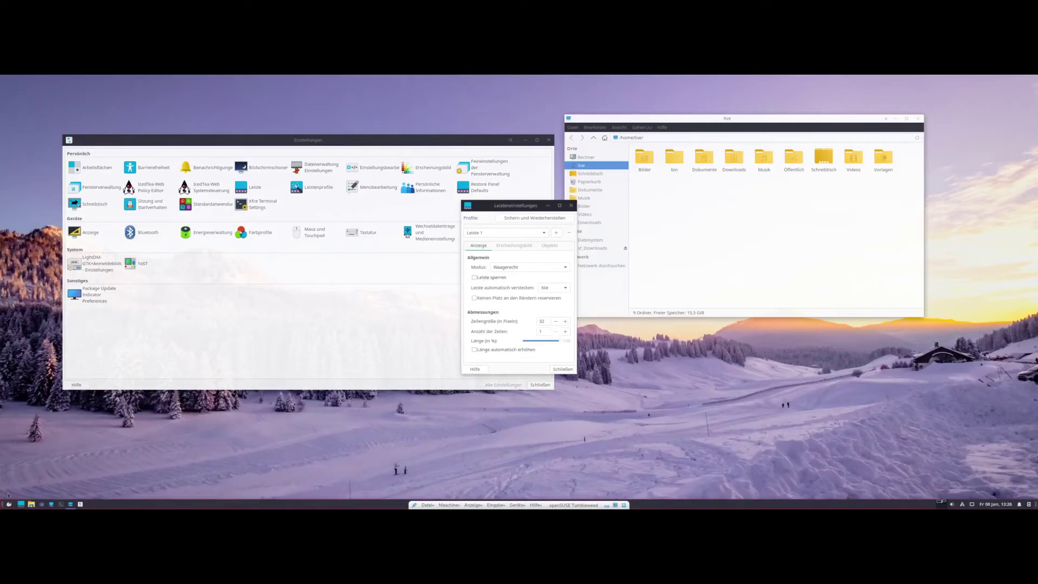
pyautogui.moveTo(2, 505); pyautogui.dragTo(2, 80)
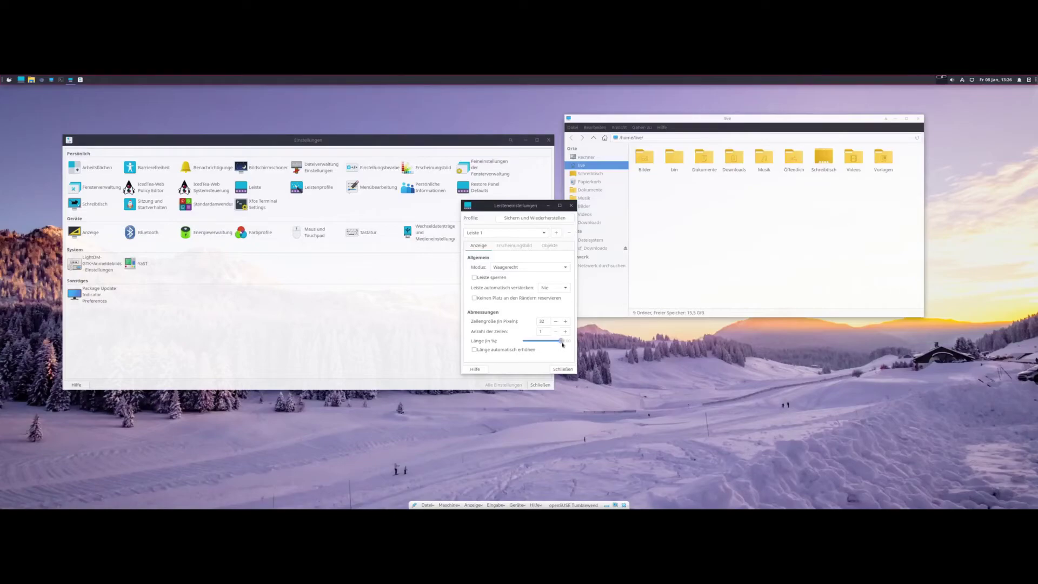
pyautogui.moveTo(560, 341); pyautogui.dragTo(541, 342)
pyautogui.click(490, 277)
pyautogui.moveTo(542, 341)
pyautogui.mouseDown()
pyautogui.moveTo(562, 341)
pyautogui.moveTo(541, 344)
pyautogui.mouseUp()
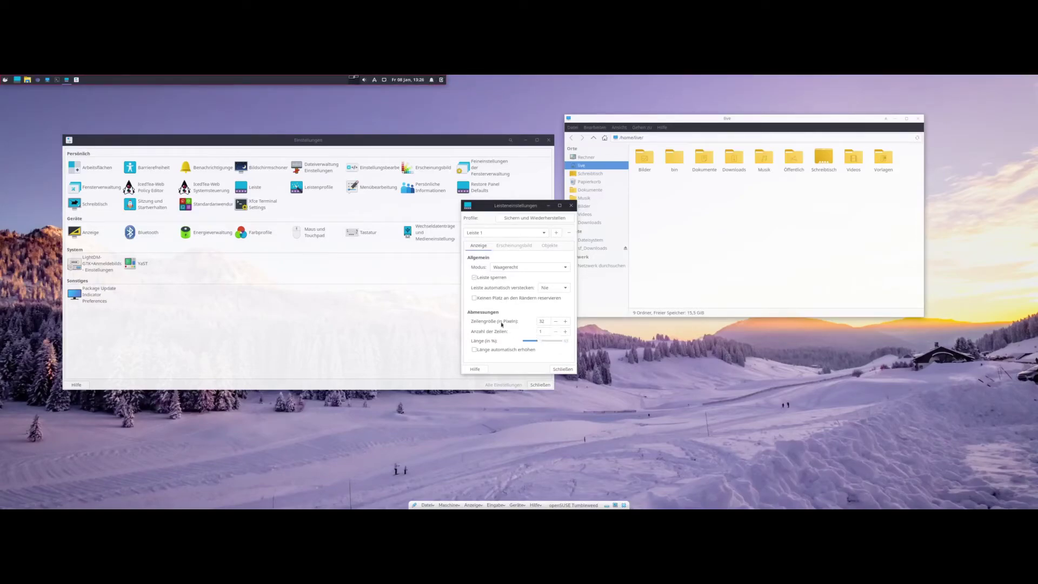
# Step: Unlock the shortened panel, centre it along the top edge of the desktop and lock it again
pyautogui.click(484, 277)
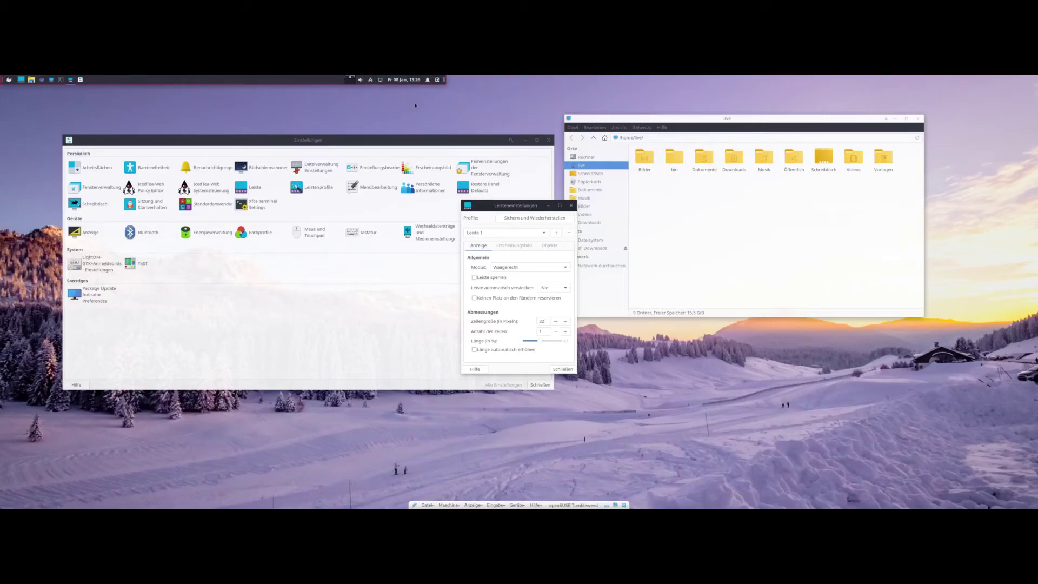
pyautogui.moveTo(444, 80); pyautogui.dragTo(748, 77)
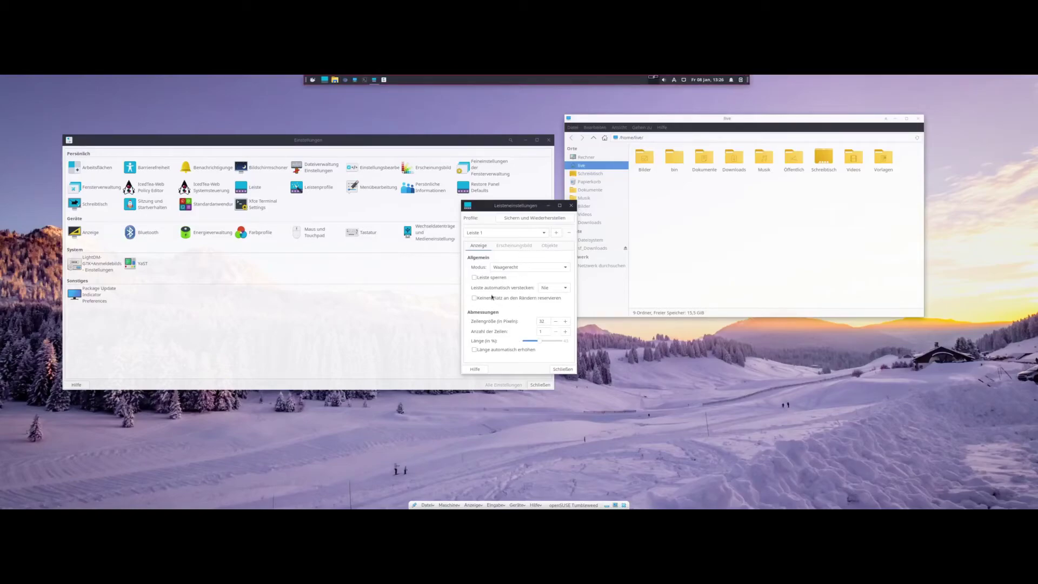
pyautogui.click(479, 280)
# Step: Set the panel's row size to 34 pixels
pyautogui.click(564, 322)
pyautogui.click(564, 322)
pyautogui.click(565, 323)
pyautogui.click(564, 322)
pyautogui.click(555, 322)
pyautogui.click(554, 322)
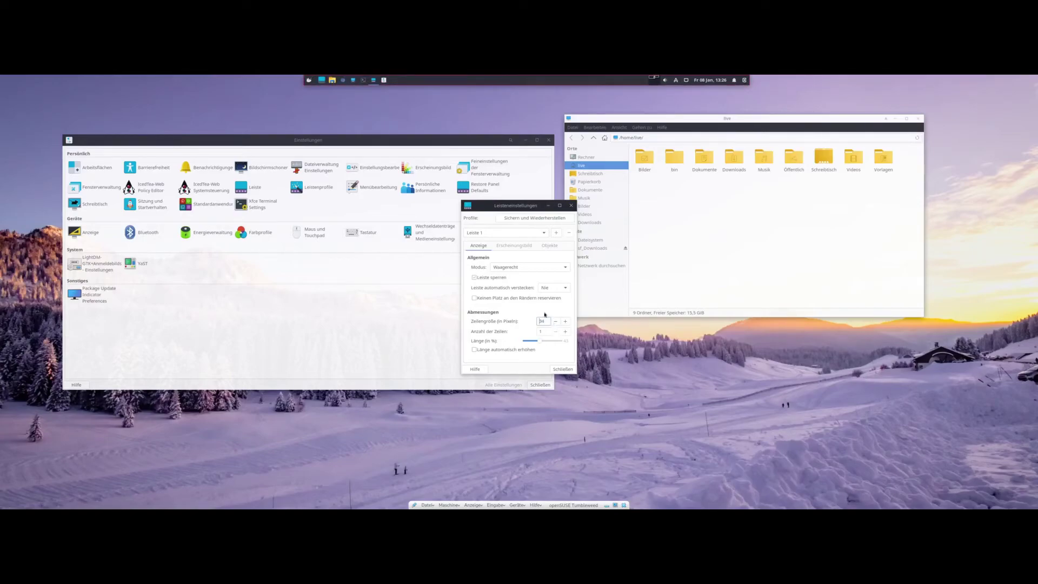
# Step: Change the panel's solid background colour to the semi-transparent custom swatch
pyautogui.click(511, 246)
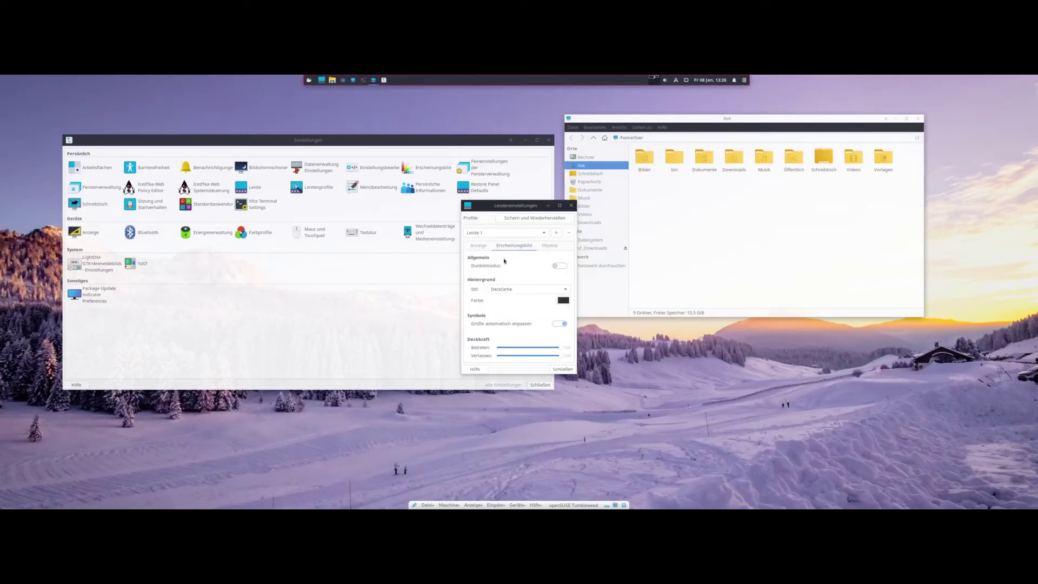
pyautogui.click(564, 300)
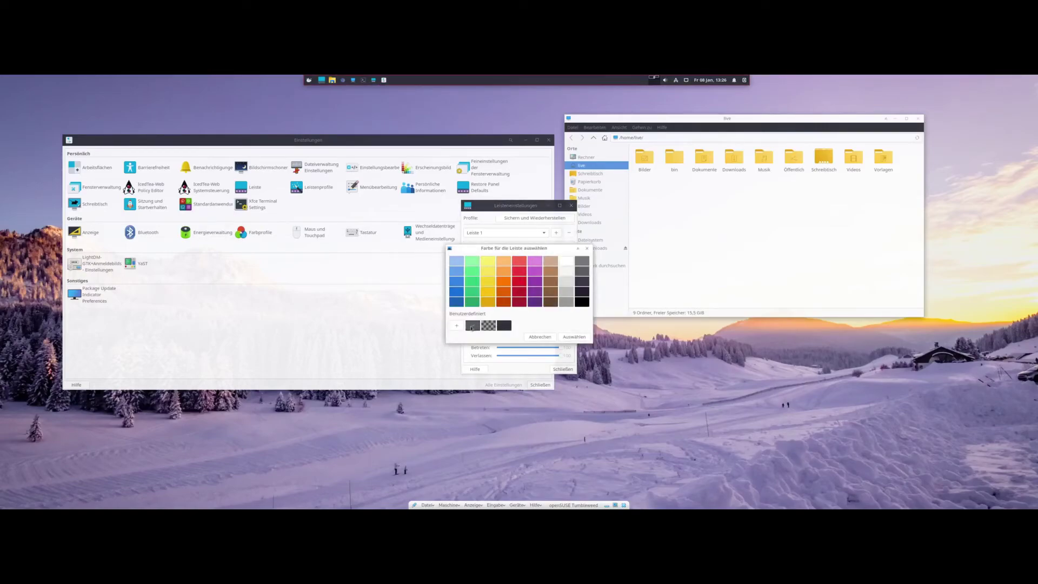
pyautogui.click(575, 338)
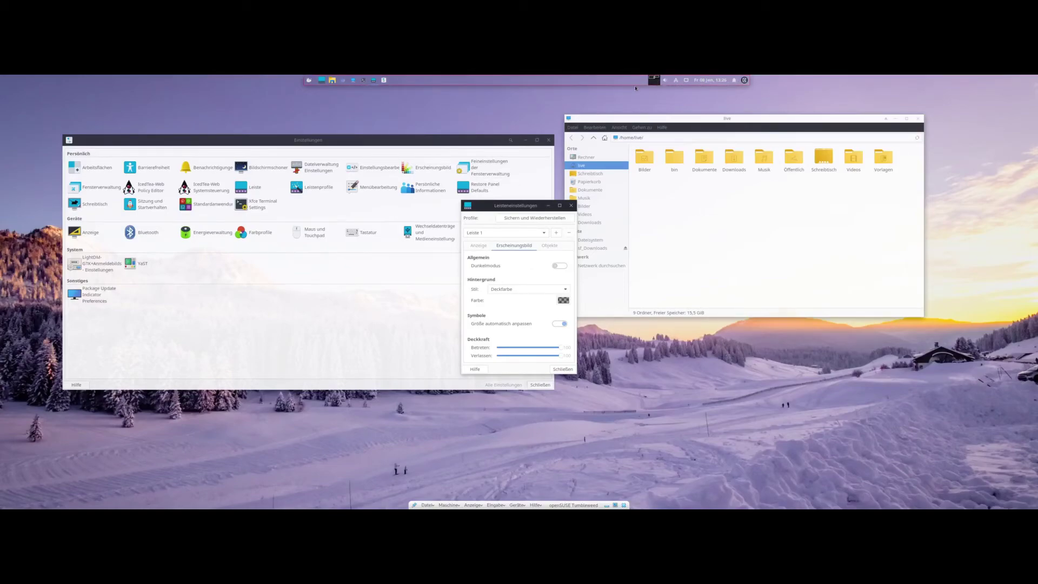
# Step: Switch to the other workspace and back, and view the log-out dialog's session options before cancelling it
pyautogui.click(655, 81)
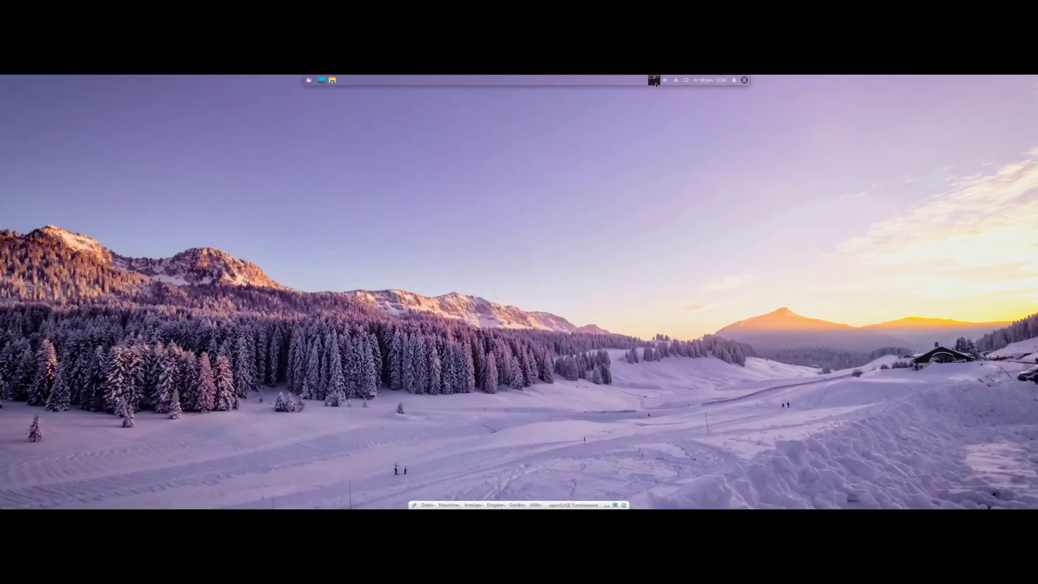
pyautogui.click(655, 80)
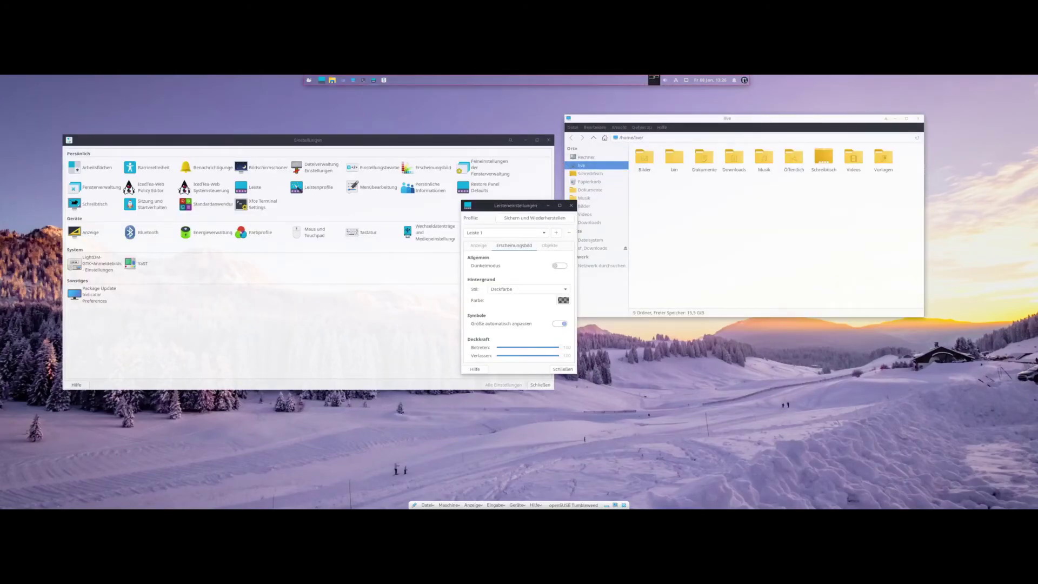
pyautogui.click(745, 80)
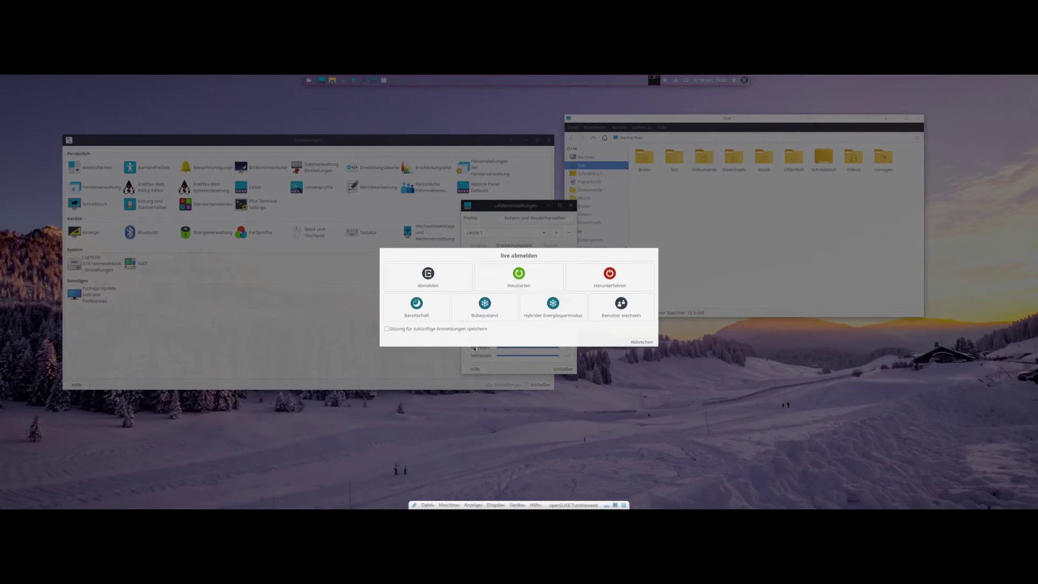
pyautogui.click(644, 342)
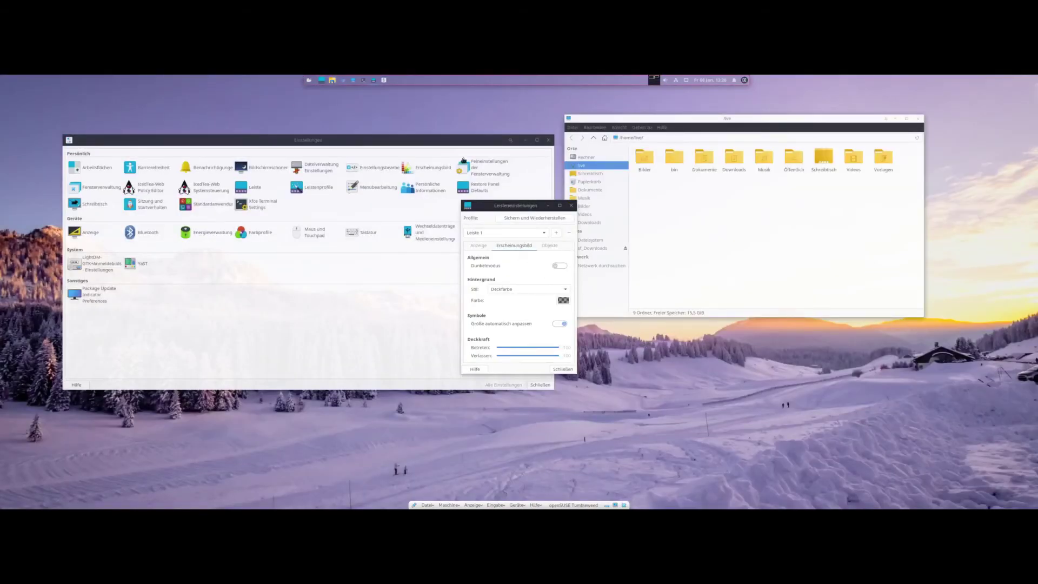
# Step: Browse the application menu's Internet and Büro categories to examine the themed application icons
pyautogui.click(309, 81)
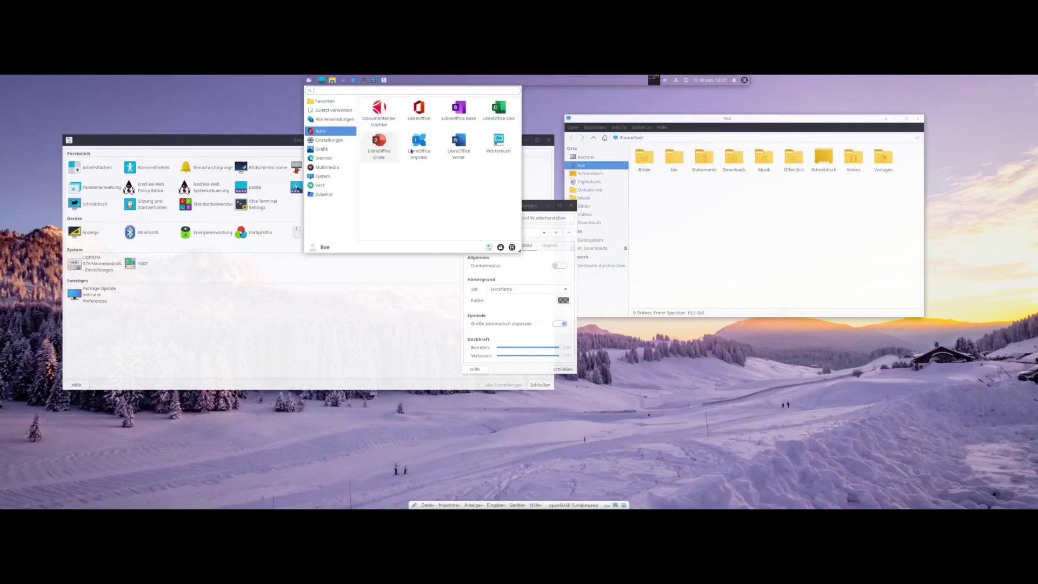
pyautogui.moveTo(313, 142)
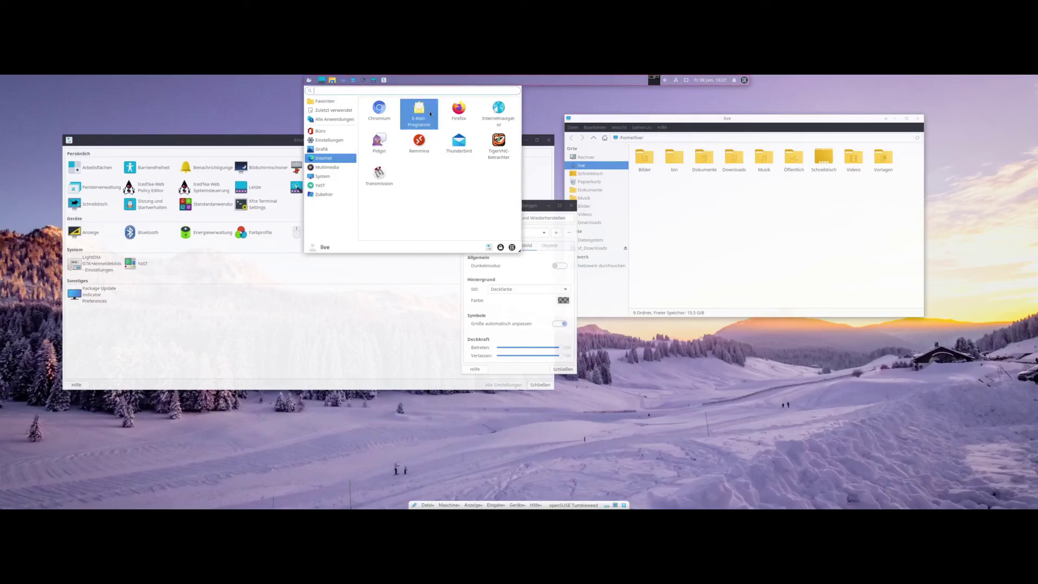
pyautogui.click(327, 132)
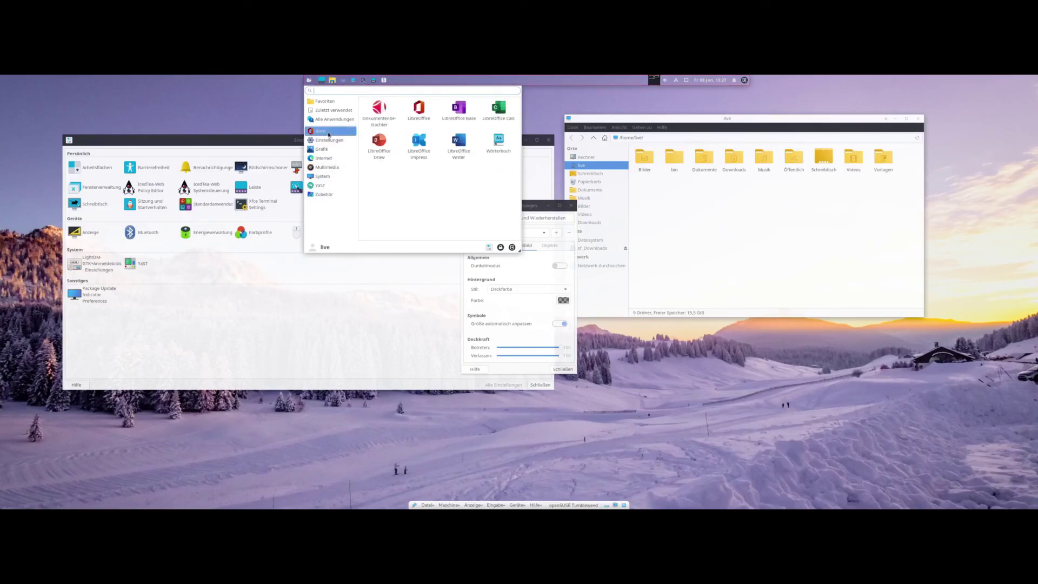